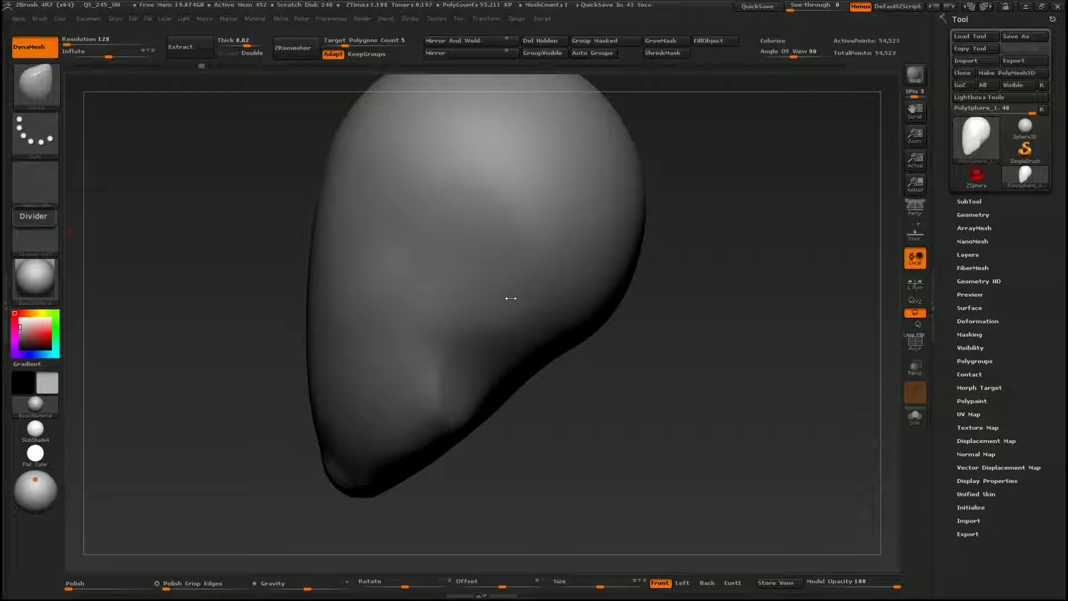
Turn to the head's side and drag an InsertSphere out where the ear will go.
{"action": "mouse_move", "coordinate": [445, 299]}
{"action": "left_mouse_down"}
{"action": "mouse_move", "coordinate": [461, 301]}
{"action": "mouse_move", "coordinate": [436, 292]}
{"action": "mouse_move", "coordinate": [459, 312]}
{"action": "mouse_move", "coordinate": [381, 321]}
{"action": "mouse_move", "coordinate": [425, 323]}
{"action": "left_mouse_up"}
{"action": "key", "text": "b"}
{"action": "key", "text": "m"}
{"action": "key", "text": "v"}
{"action": "left_click_drag", "start_coordinate": [389, 302], "coordinate": [439, 310]}
DynaMesh to fuse the sphere into the head, then squash it into a thin disc.
{"action": "left_click", "coordinate": [439, 339]}
{"action": "key", "text": "w"}
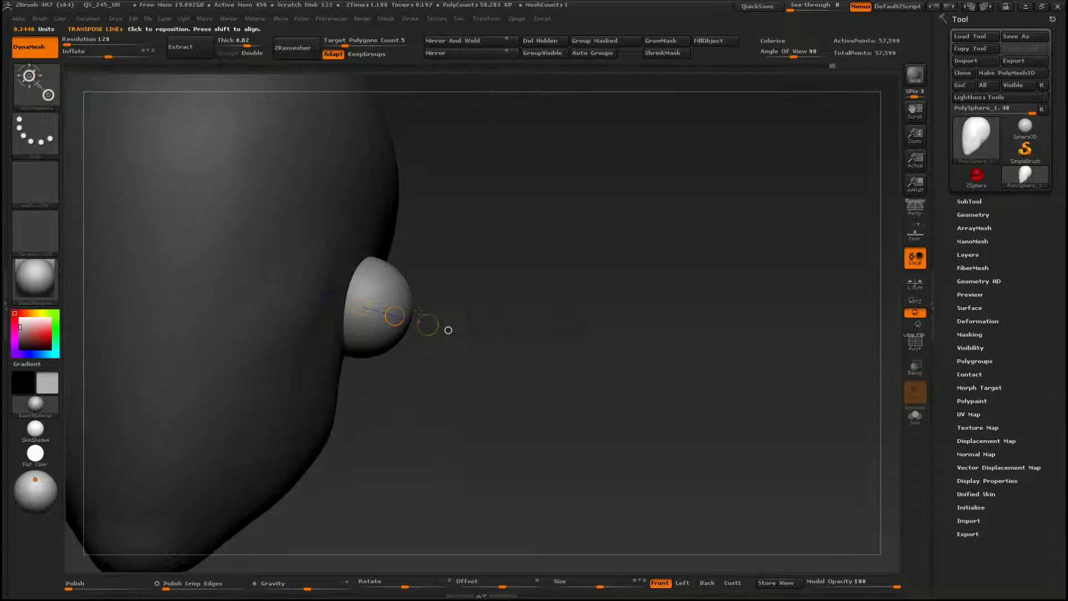
{"action": "left_click_drag", "start_coordinate": [426, 327], "coordinate": [371, 342]}
Tilt, rotate and shift the disc right with Transpose action lines, checking it from the side.
{"action": "mouse_move", "coordinate": [305, 305]}
{"action": "left_mouse_down"}
{"action": "mouse_move", "coordinate": [400, 305]}
{"action": "mouse_move", "coordinate": [433, 331]}
{"action": "mouse_move", "coordinate": [624, 349]}
{"action": "mouse_move", "coordinate": [644, 431]}
{"action": "mouse_move", "coordinate": [617, 440]}
{"action": "left_mouse_up"}
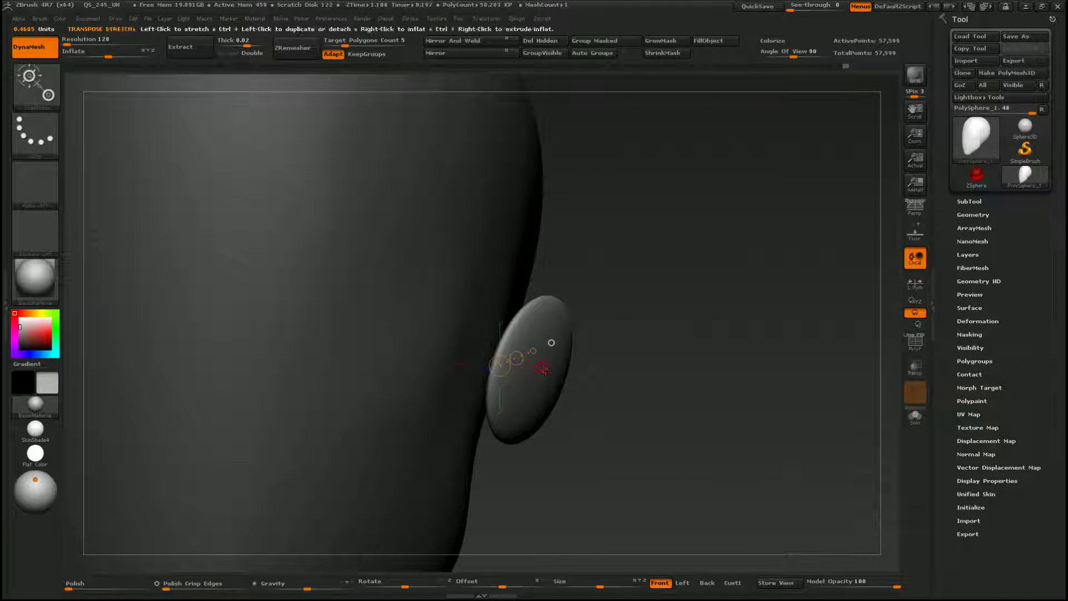
{"action": "left_click_drag", "start_coordinate": [565, 367], "coordinate": [656, 368]}
{"action": "left_click_drag", "start_coordinate": [566, 368], "coordinate": [465, 332]}
{"action": "left_click_drag", "start_coordinate": [396, 319], "coordinate": [493, 328]}
{"action": "mouse_move", "coordinate": [436, 390]}
{"action": "left_mouse_down"}
{"action": "mouse_move", "coordinate": [446, 231]}
{"action": "mouse_move", "coordinate": [485, 257]}
{"action": "left_mouse_up"}
{"action": "left_click_drag", "start_coordinate": [587, 379], "coordinate": [525, 174]}
{"action": "left_click_drag", "start_coordinate": [517, 285], "coordinate": [600, 365]}
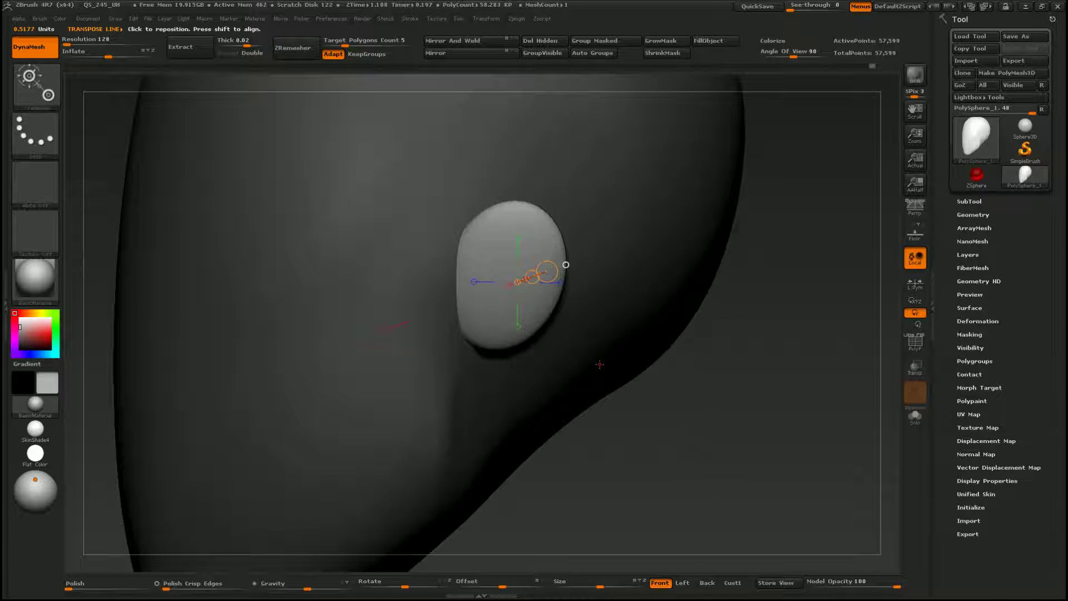
With a Draw Size 110 sculpting brush, carve a deep hollow into the disc and smooth its rim.
{"action": "key", "text": "b"}
{"action": "key", "text": "s"}
{"action": "key", "text": "t"}
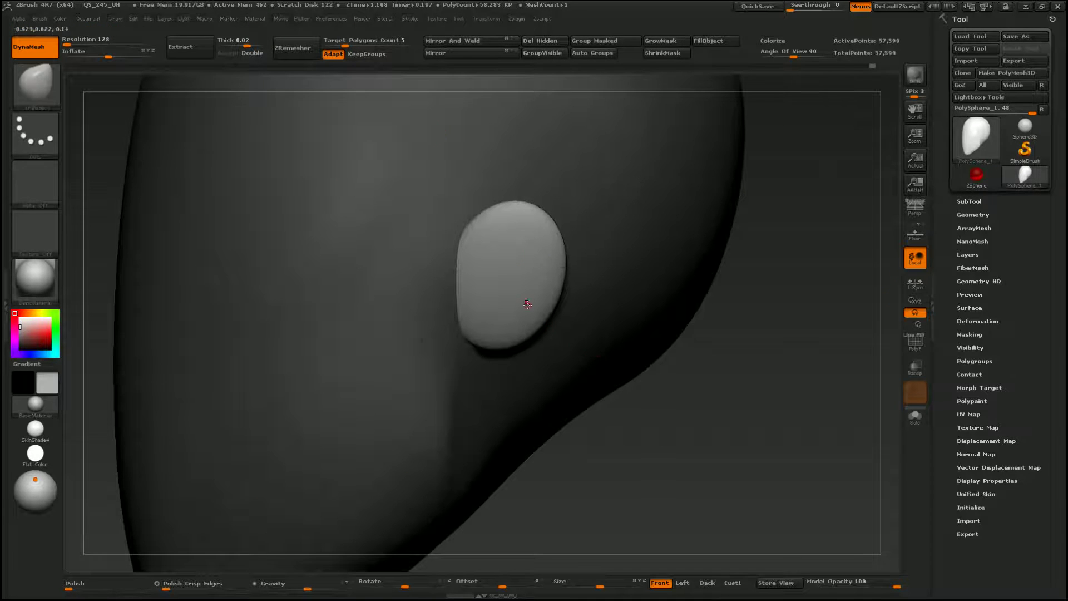
{"action": "key", "text": "s"}
{"action": "mouse_move", "coordinate": [527, 305]}
{"action": "left_mouse_down"}
{"action": "mouse_move", "coordinate": [553, 306]}
{"action": "mouse_move", "coordinate": [485, 305]}
{"action": "left_mouse_up"}
{"action": "key", "text": "s"}
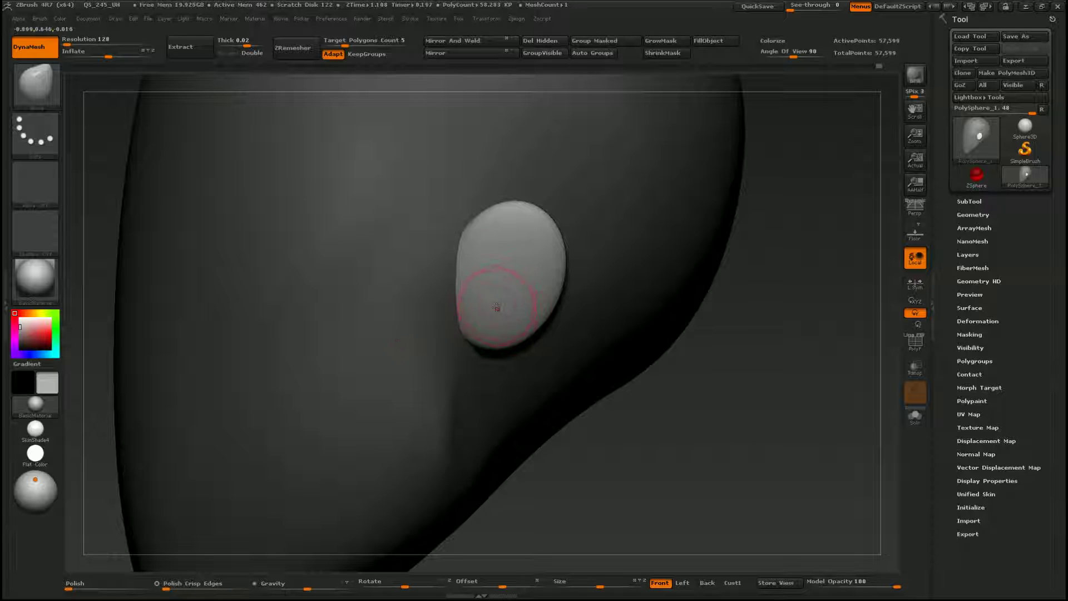
{"action": "mouse_move", "coordinate": [500, 302]}
{"action": "left_mouse_down"}
{"action": "mouse_move", "coordinate": [489, 292]}
{"action": "mouse_move", "coordinate": [430, 294]}
{"action": "mouse_move", "coordinate": [532, 328]}
{"action": "mouse_move", "coordinate": [563, 378]}
{"action": "mouse_move", "coordinate": [595, 346]}
{"action": "mouse_move", "coordinate": [557, 334]}
{"action": "mouse_move", "coordinate": [551, 344]}
{"action": "mouse_move", "coordinate": [489, 339]}
{"action": "mouse_move", "coordinate": [453, 364]}
{"action": "mouse_move", "coordinate": [497, 312]}
{"action": "left_mouse_up"}
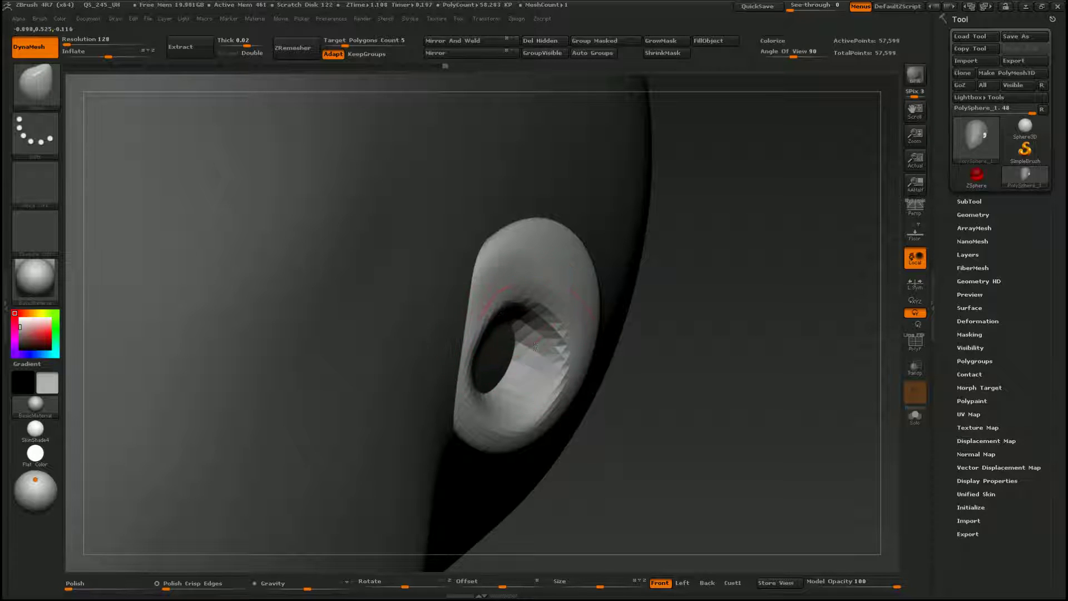
{"action": "mouse_move", "coordinate": [535, 346]}
{"action": "left_mouse_down", "text": "shift"}
{"action": "mouse_move", "coordinate": [562, 356]}
{"action": "mouse_move", "coordinate": [531, 367]}
{"action": "mouse_move", "coordinate": [512, 396]}
{"action": "left_mouse_up", "text": "shift"}
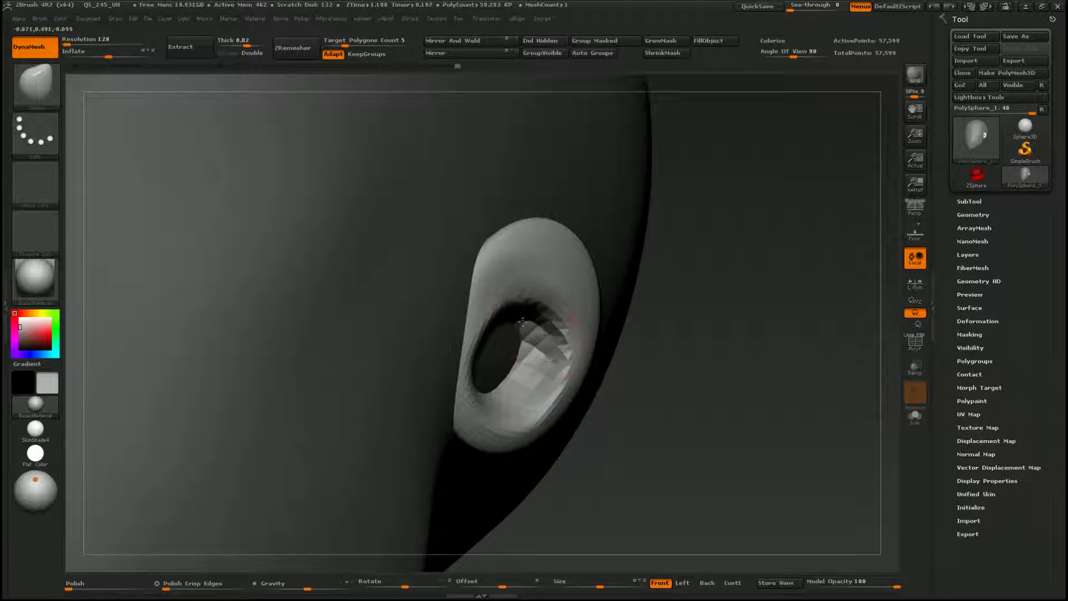
{"action": "left_click_drag", "start_coordinate": [517, 303], "coordinate": [501, 307], "text": "shift"}
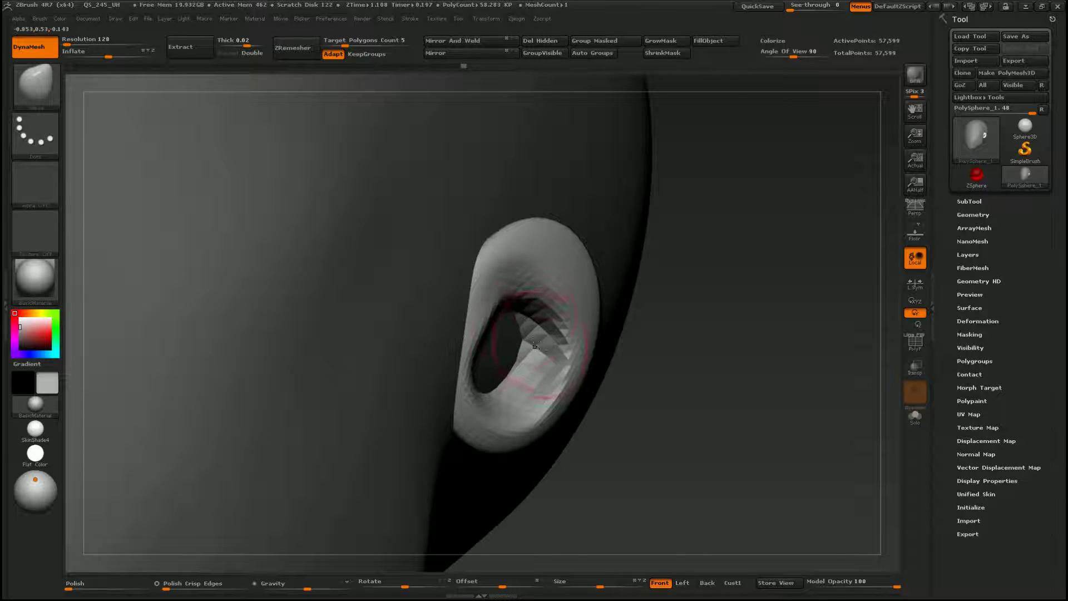
Undo the spike pulled from the rim and paint a mask down the ear's rim.
{"action": "left_click_drag", "start_coordinate": [535, 343], "coordinate": [442, 358]}
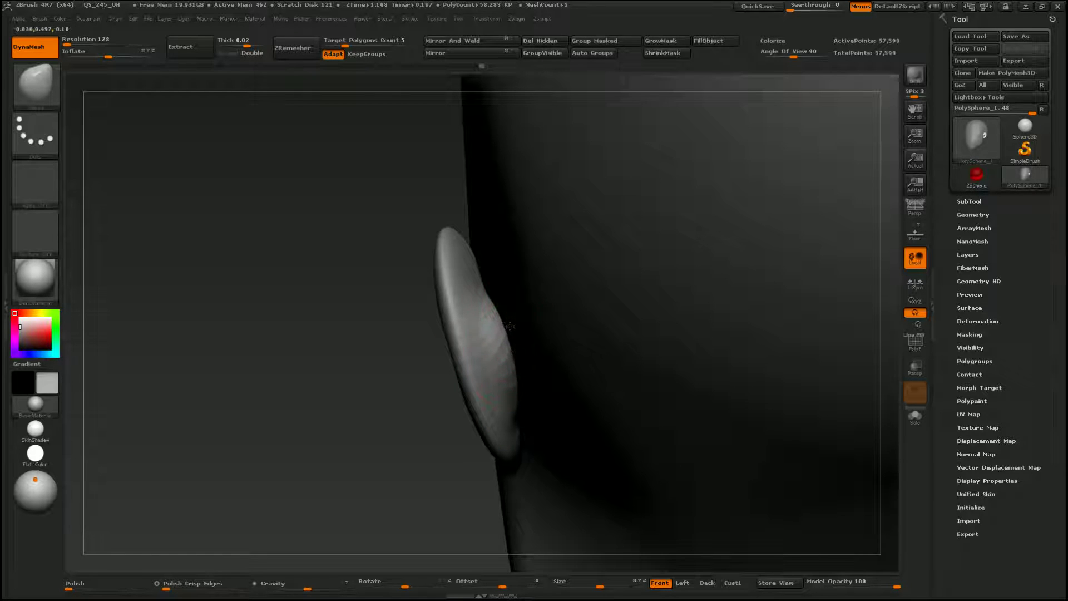
{"action": "mouse_move", "coordinate": [489, 356]}
{"action": "left_mouse_down"}
{"action": "mouse_move", "coordinate": [479, 278]}
{"action": "mouse_move", "coordinate": [551, 250]}
{"action": "left_mouse_up"}
{"action": "key", "text": "s"}
{"action": "key", "text": "ctrl+z"}
{"action": "key", "text": "ctrl"}
{"action": "mouse_move", "coordinate": [479, 257]}
{"action": "left_mouse_down", "text": "ctrl"}
{"action": "mouse_move", "coordinate": [474, 295]}
{"action": "mouse_move", "coordinate": [334, 278]}
{"action": "mouse_move", "coordinate": [478, 284]}
{"action": "mouse_move", "coordinate": [467, 281]}
{"action": "mouse_move", "coordinate": [467, 314]}
{"action": "left_mouse_up", "text": "ctrl"}
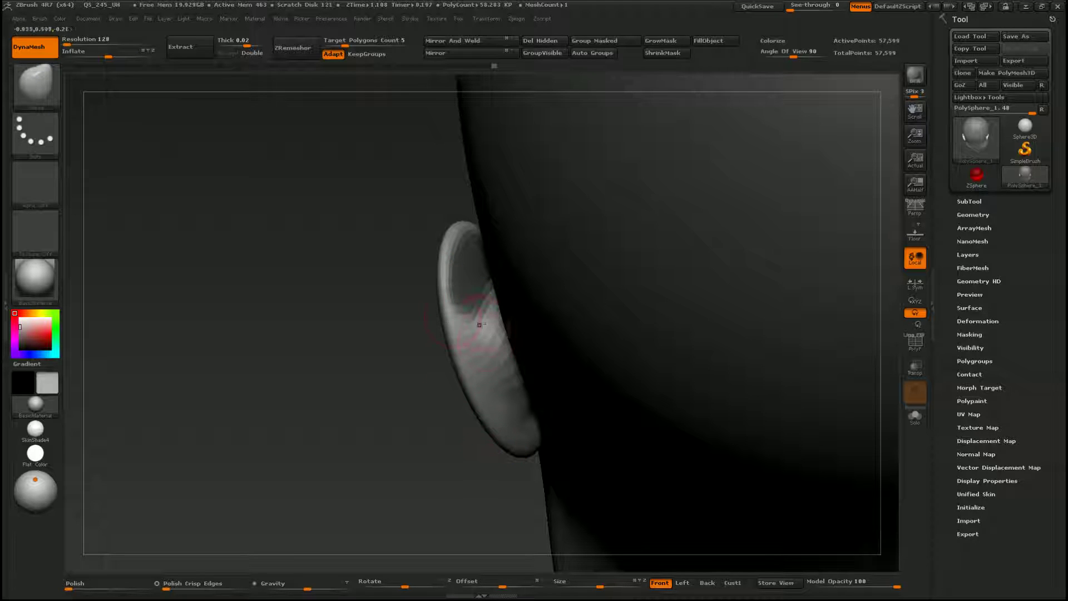
Invert the mask so the head is masked and the ear is free, clearing stray mask spots.
{"action": "left_click", "coordinate": [421, 346], "text": "ctrl"}
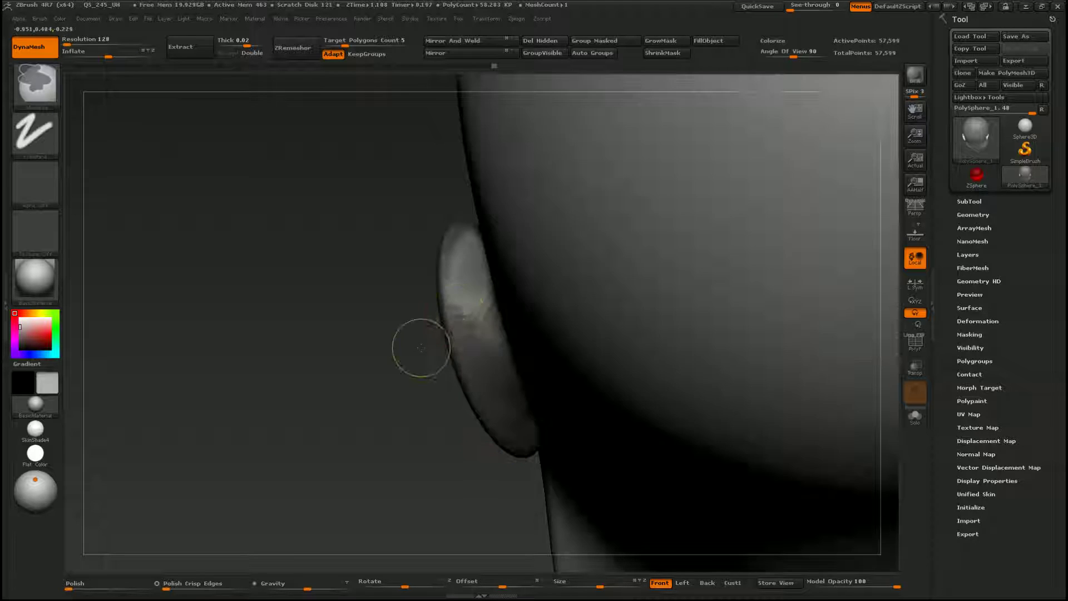
{"action": "left_click", "coordinate": [390, 353], "text": "ctrl"}
{"action": "left_click_drag", "start_coordinate": [352, 341], "coordinate": [367, 329], "text": "ctrl"}
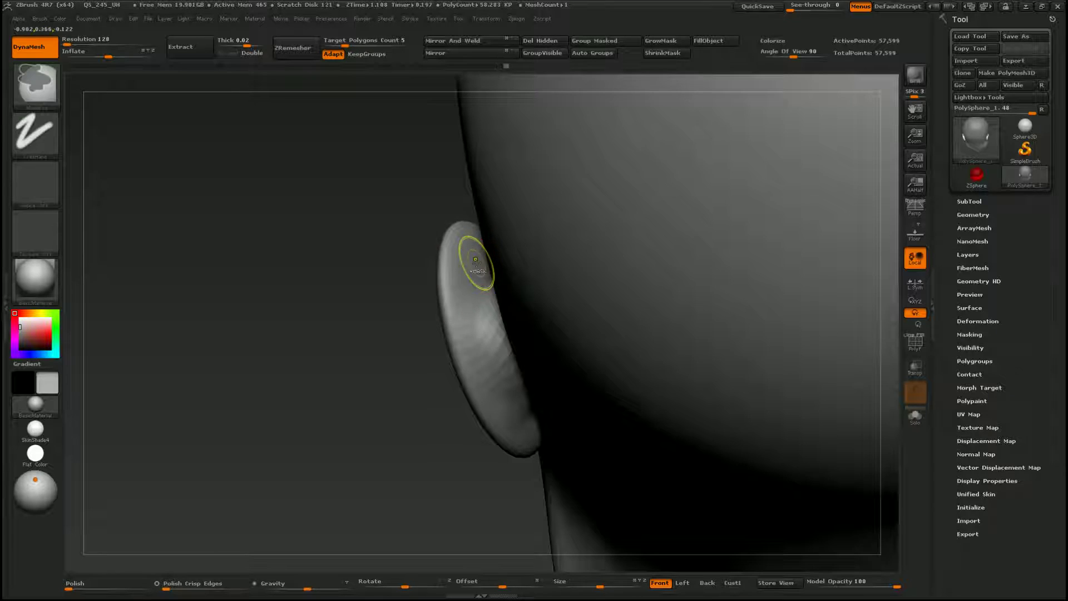
{"action": "left_click", "coordinate": [477, 299], "text": "ctrl"}
{"action": "left_click", "coordinate": [475, 303], "text": "ctrl"}
{"action": "left_click", "coordinate": [478, 304], "text": "ctrl"}
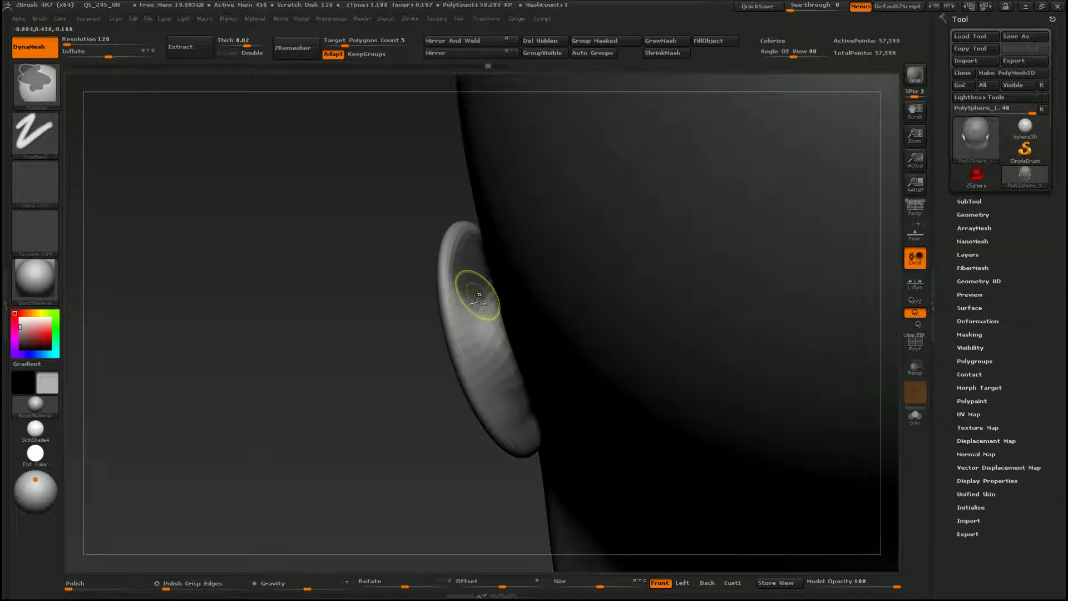
{"action": "left_click", "coordinate": [477, 303], "text": "ctrl+alt"}
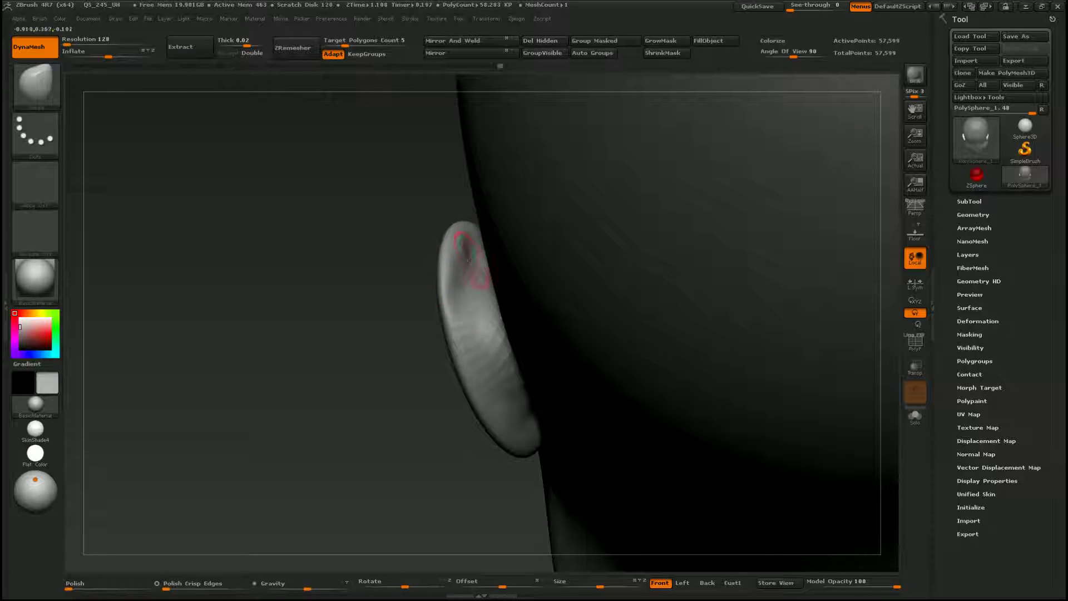
Add a small sculpted stroke along the ear rim and check it edge-on.
{"action": "left_click", "coordinate": [468, 339]}
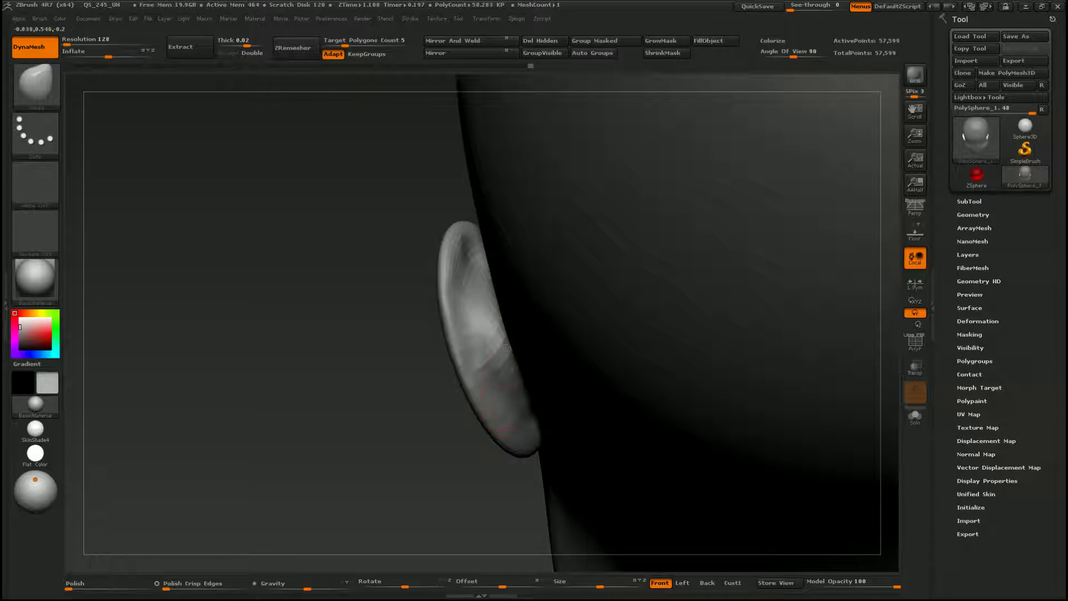
{"action": "mouse_move", "coordinate": [496, 311]}
{"action": "left_mouse_down"}
{"action": "mouse_move", "coordinate": [459, 280]}
{"action": "mouse_move", "coordinate": [484, 298]}
{"action": "mouse_move", "coordinate": [477, 281]}
{"action": "left_mouse_up"}
{"action": "key", "text": "s"}
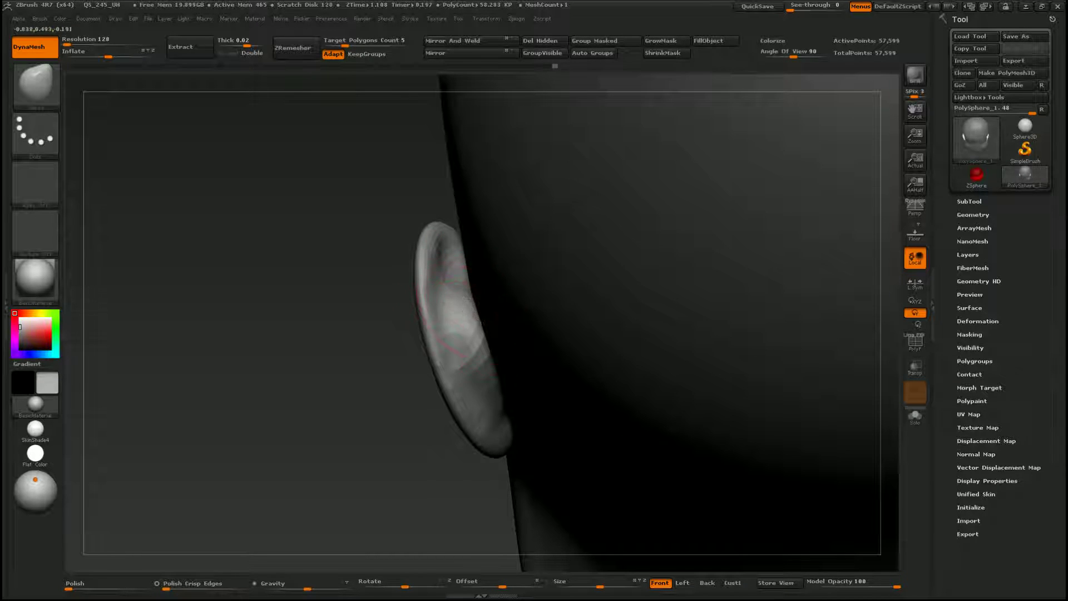
{"action": "mouse_move", "coordinate": [500, 315]}
{"action": "left_mouse_down"}
{"action": "mouse_move", "coordinate": [562, 353]}
{"action": "mouse_move", "coordinate": [468, 341]}
{"action": "mouse_move", "coordinate": [489, 346]}
{"action": "mouse_move", "coordinate": [503, 331]}
{"action": "mouse_move", "coordinate": [471, 324]}
{"action": "mouse_move", "coordinate": [473, 345]}
{"action": "left_mouse_up"}
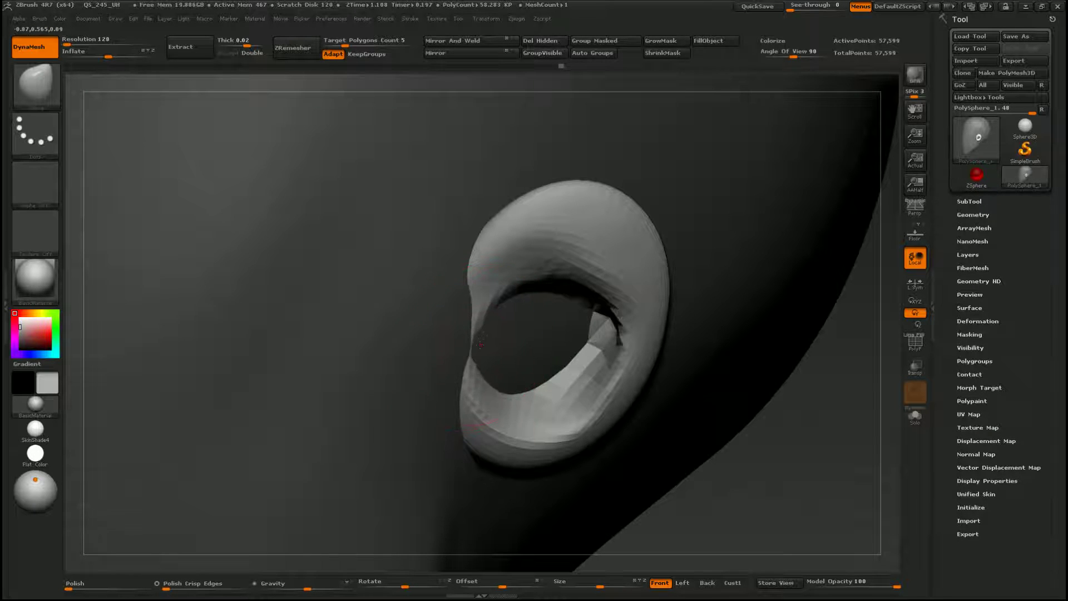
Reduce Draw Size and smooth the ear's inner rim and top edge.
{"action": "left_click_drag", "start_coordinate": [490, 383], "coordinate": [473, 377]}
{"action": "key", "text": "s"}
{"action": "key", "text": "s"}
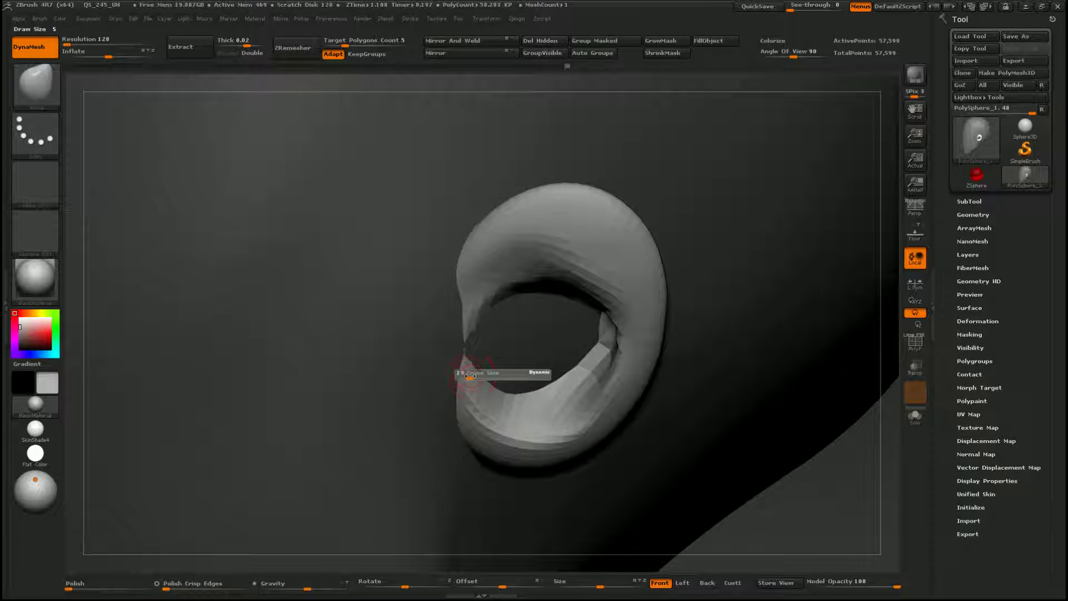
{"action": "left_click_drag", "start_coordinate": [471, 377], "coordinate": [469, 374]}
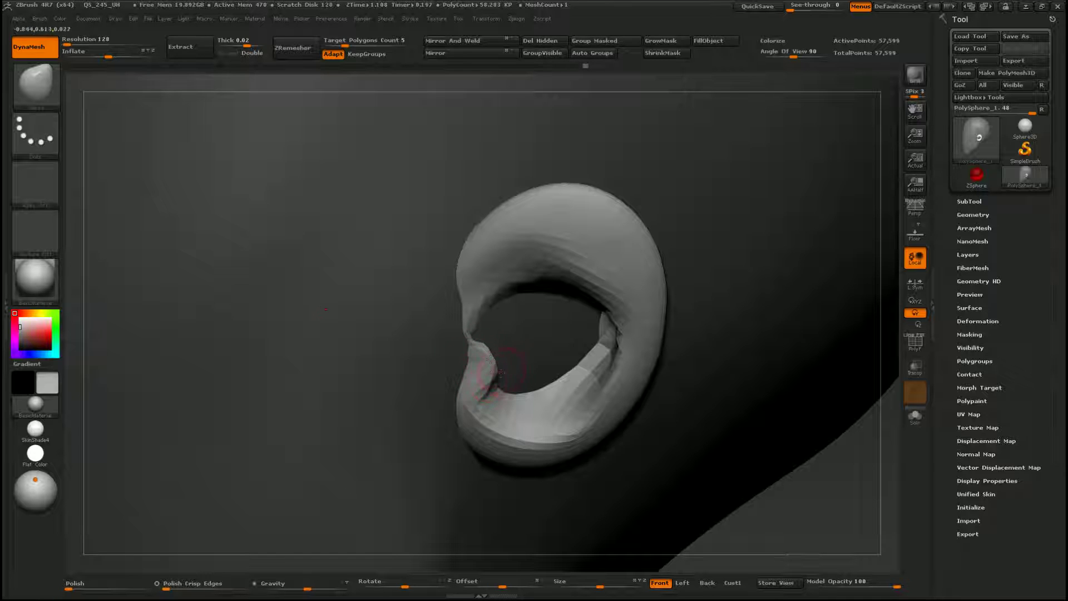
{"action": "mouse_move", "coordinate": [500, 371]}
{"action": "left_mouse_down"}
{"action": "mouse_move", "coordinate": [453, 380]}
{"action": "mouse_move", "coordinate": [503, 389]}
{"action": "mouse_move", "coordinate": [520, 406]}
{"action": "mouse_move", "coordinate": [488, 396]}
{"action": "mouse_move", "coordinate": [493, 376]}
{"action": "left_mouse_up"}
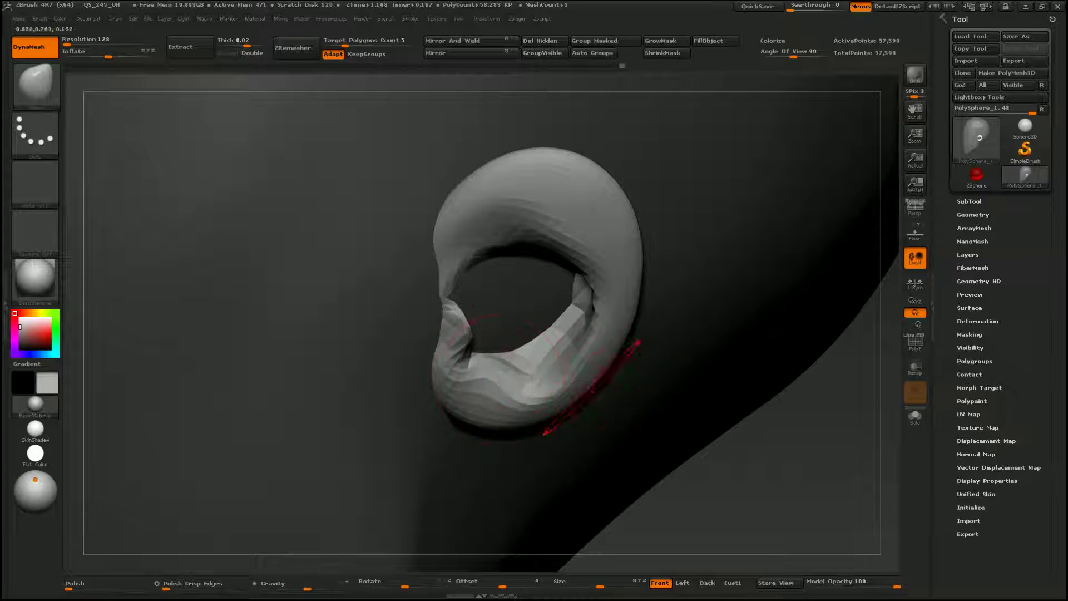
{"action": "mouse_move", "coordinate": [601, 386]}
{"action": "left_mouse_down"}
{"action": "mouse_move", "coordinate": [533, 346]}
{"action": "mouse_move", "coordinate": [596, 305]}
{"action": "left_mouse_up"}
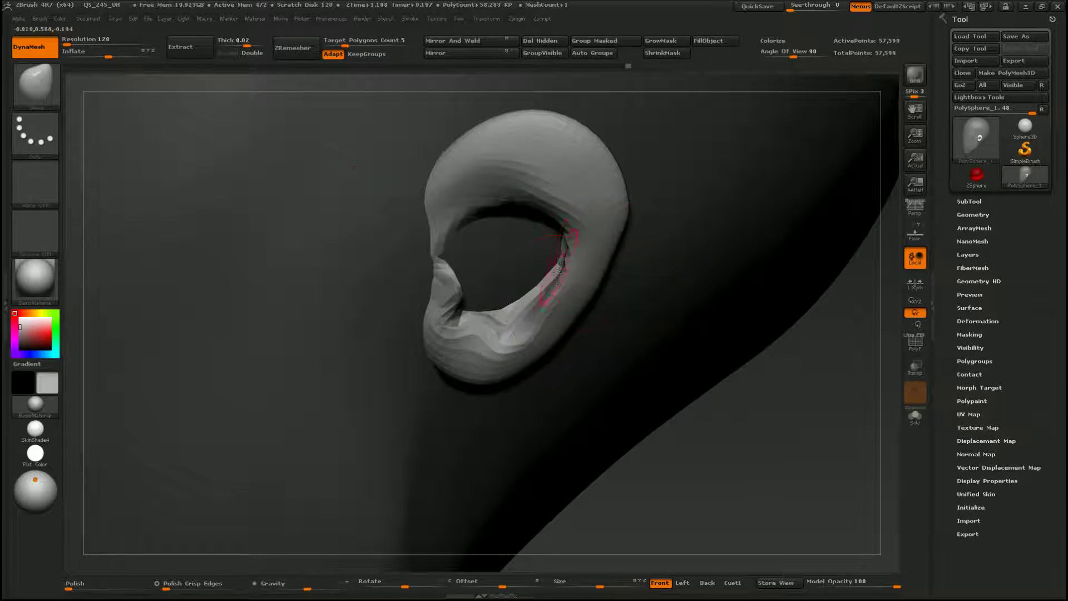
{"action": "mouse_move", "coordinate": [550, 278]}
{"action": "left_mouse_down"}
{"action": "mouse_move", "coordinate": [553, 235]}
{"action": "mouse_move", "coordinate": [556, 200]}
{"action": "left_mouse_up"}
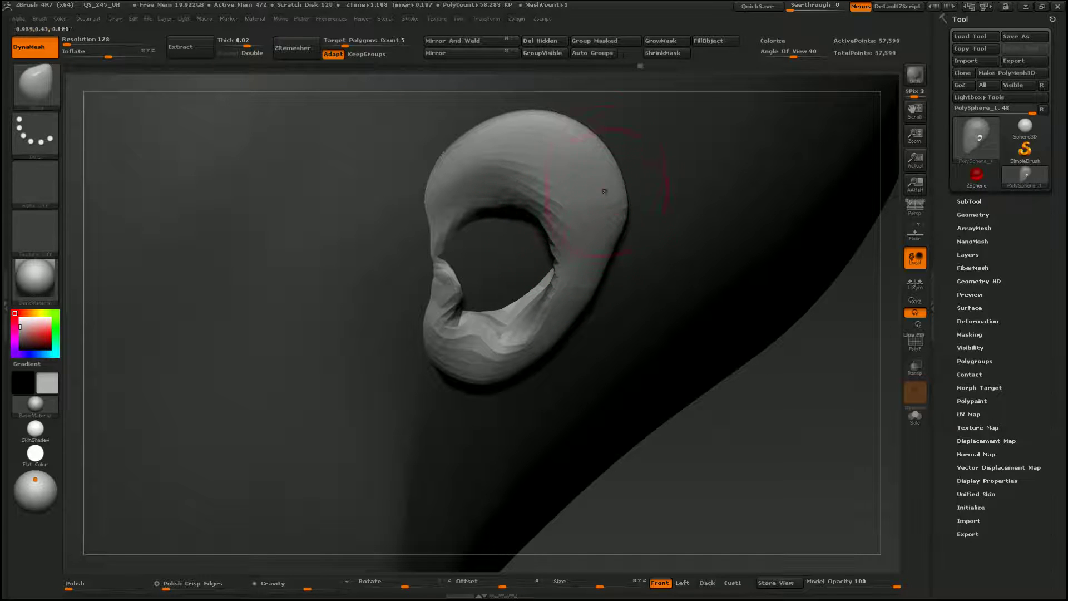
{"action": "left_click_drag", "start_coordinate": [602, 169], "coordinate": [562, 235], "text": "alt"}
{"action": "mouse_move", "coordinate": [466, 187]}
{"action": "left_mouse_down"}
{"action": "mouse_move", "coordinate": [423, 192]}
{"action": "mouse_move", "coordinate": [412, 223]}
{"action": "mouse_move", "coordinate": [429, 200]}
{"action": "left_mouse_up"}
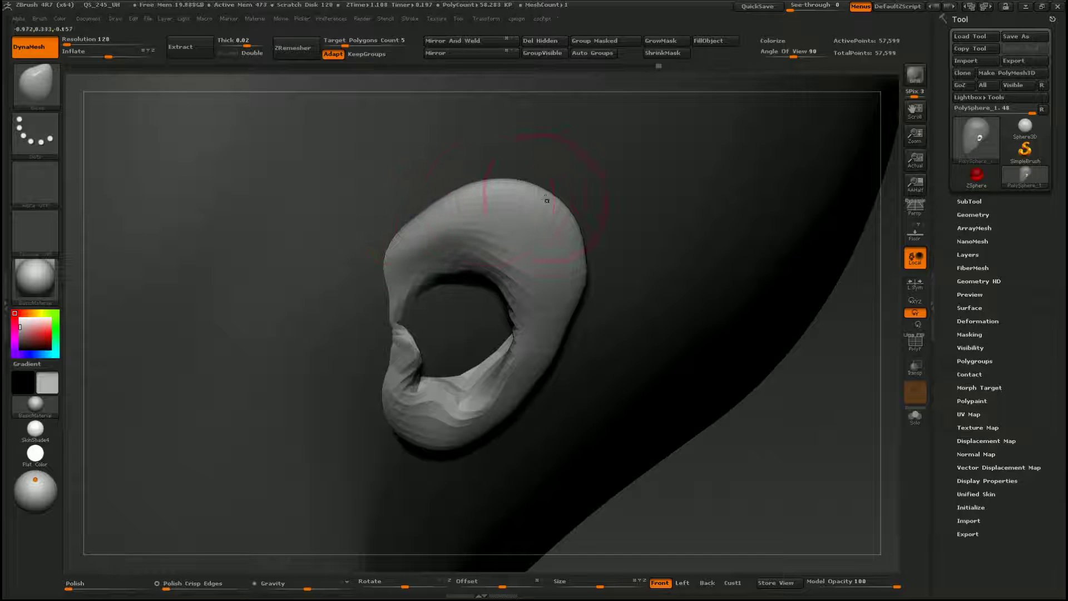
Reshape and lift the earlobe's lower edge, checking the ear from several angles.
{"action": "mouse_move", "coordinate": [433, 438]}
{"action": "left_mouse_down", "text": "alt"}
{"action": "mouse_move", "coordinate": [495, 374]}
{"action": "mouse_move", "coordinate": [477, 370]}
{"action": "mouse_move", "coordinate": [489, 358]}
{"action": "mouse_move", "coordinate": [503, 367]}
{"action": "mouse_move", "coordinate": [540, 359]}
{"action": "mouse_move", "coordinate": [541, 339]}
{"action": "left_mouse_up", "text": "alt"}
{"action": "key", "text": "s"}
{"action": "mouse_move", "coordinate": [645, 356]}
{"action": "left_mouse_down"}
{"action": "mouse_move", "coordinate": [601, 355]}
{"action": "mouse_move", "coordinate": [656, 353]}
{"action": "mouse_move", "coordinate": [536, 374]}
{"action": "left_mouse_up"}
{"action": "mouse_move", "coordinate": [489, 267]}
{"action": "left_mouse_down"}
{"action": "mouse_move", "coordinate": [406, 384]}
{"action": "mouse_move", "coordinate": [345, 374]}
{"action": "left_mouse_up"}
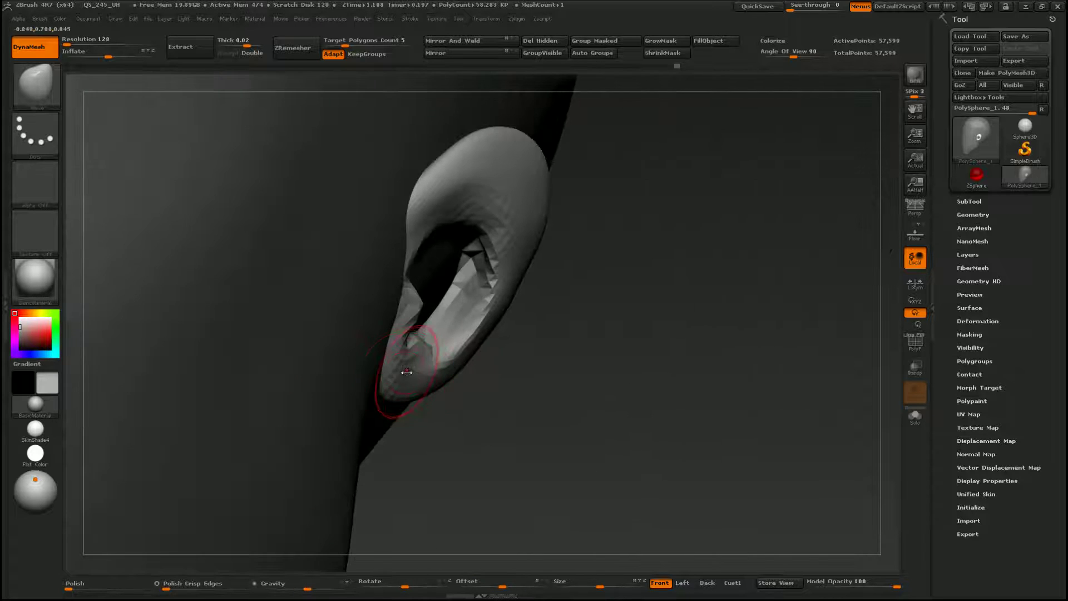
{"action": "left_click_drag", "start_coordinate": [407, 371], "coordinate": [394, 358]}
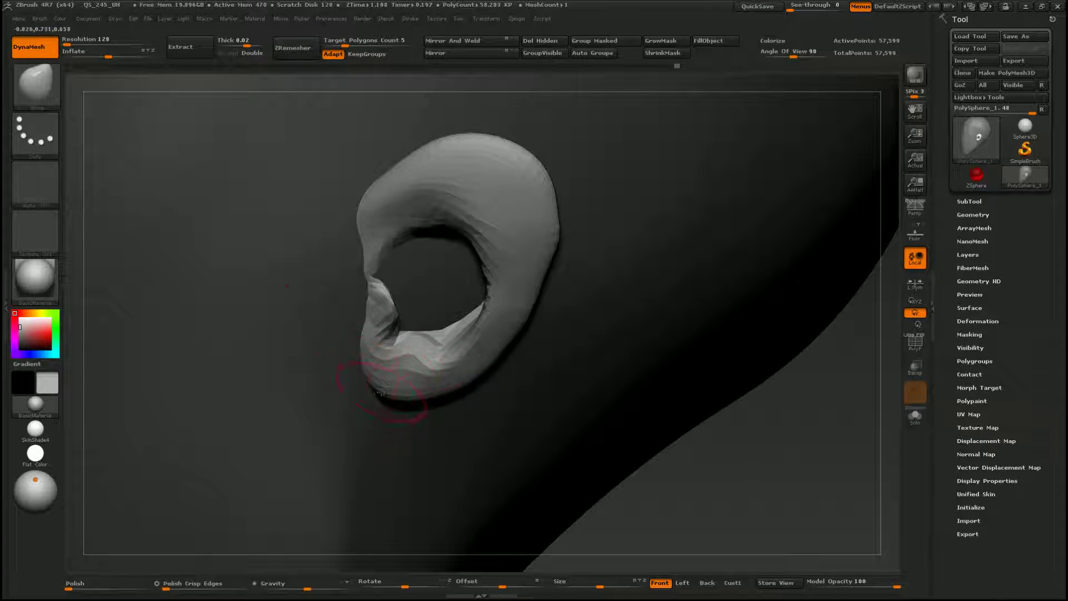
{"action": "mouse_move", "coordinate": [432, 406]}
{"action": "left_mouse_down"}
{"action": "mouse_move", "coordinate": [474, 376]}
{"action": "mouse_move", "coordinate": [453, 345]}
{"action": "mouse_move", "coordinate": [472, 374]}
{"action": "left_mouse_up"}
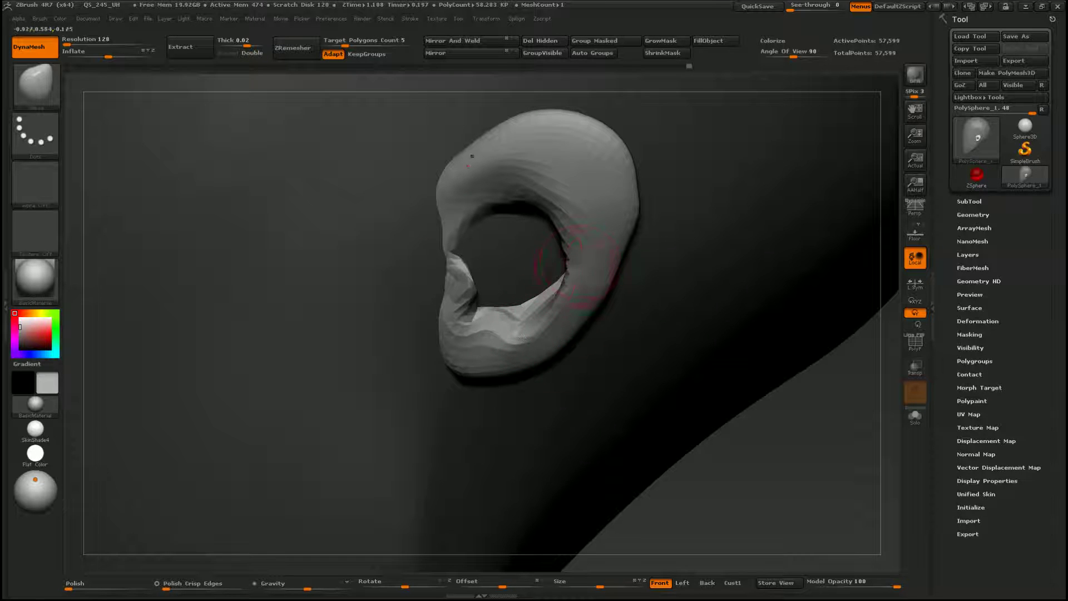
{"action": "left_click_drag", "start_coordinate": [424, 219], "coordinate": [488, 250]}
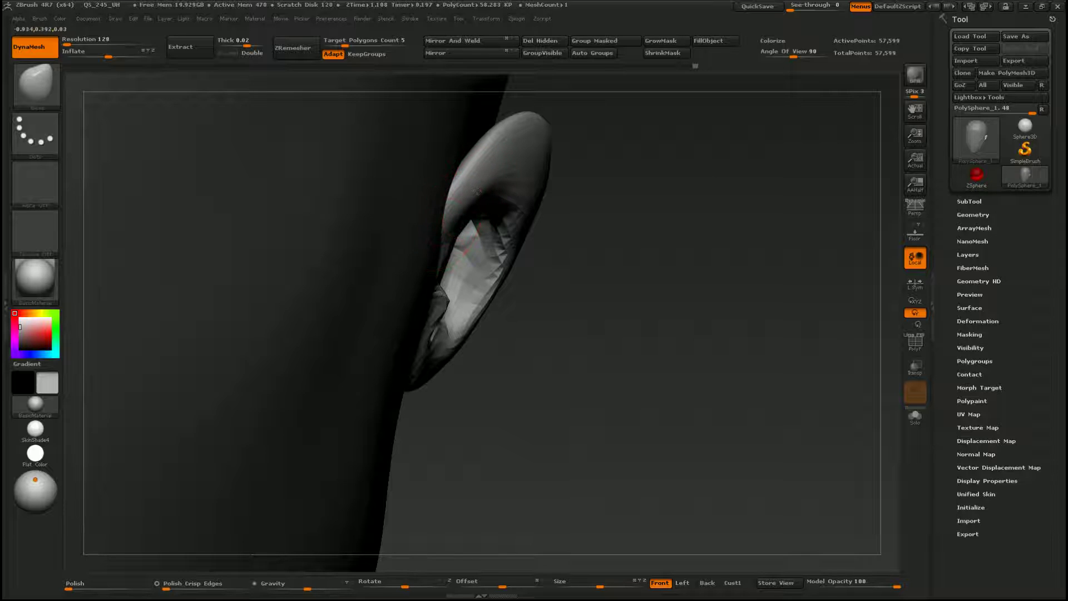
{"action": "mouse_move", "coordinate": [441, 202]}
{"action": "left_mouse_down"}
{"action": "mouse_move", "coordinate": [546, 301]}
{"action": "mouse_move", "coordinate": [548, 318]}
{"action": "left_mouse_up"}
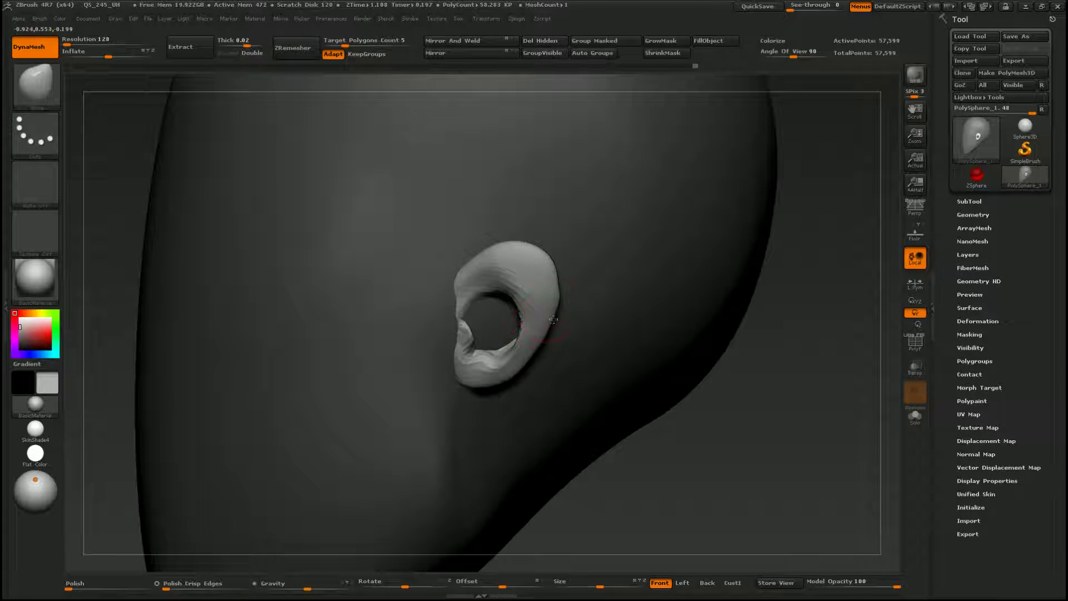
Scale the ear up slightly, then move and push it back against the head.
{"action": "key", "text": "f"}
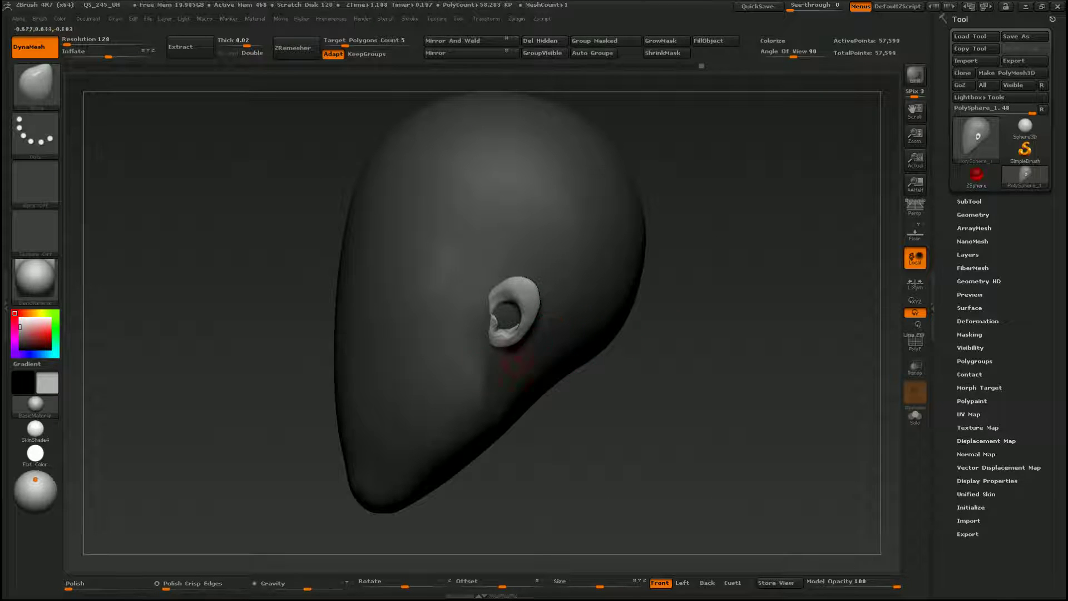
{"action": "key", "text": "e"}
{"action": "left_click_drag", "start_coordinate": [491, 317], "coordinate": [561, 324]}
{"action": "key", "text": "q"}
{"action": "key", "text": "w"}
{"action": "left_click_drag", "start_coordinate": [514, 288], "coordinate": [632, 288]}
{"action": "left_click_drag", "start_coordinate": [562, 288], "coordinate": [523, 348]}
Rotate the ear slightly on the head and lay a new transpose line across it.
{"action": "left_click_drag", "start_coordinate": [681, 371], "coordinate": [623, 356]}
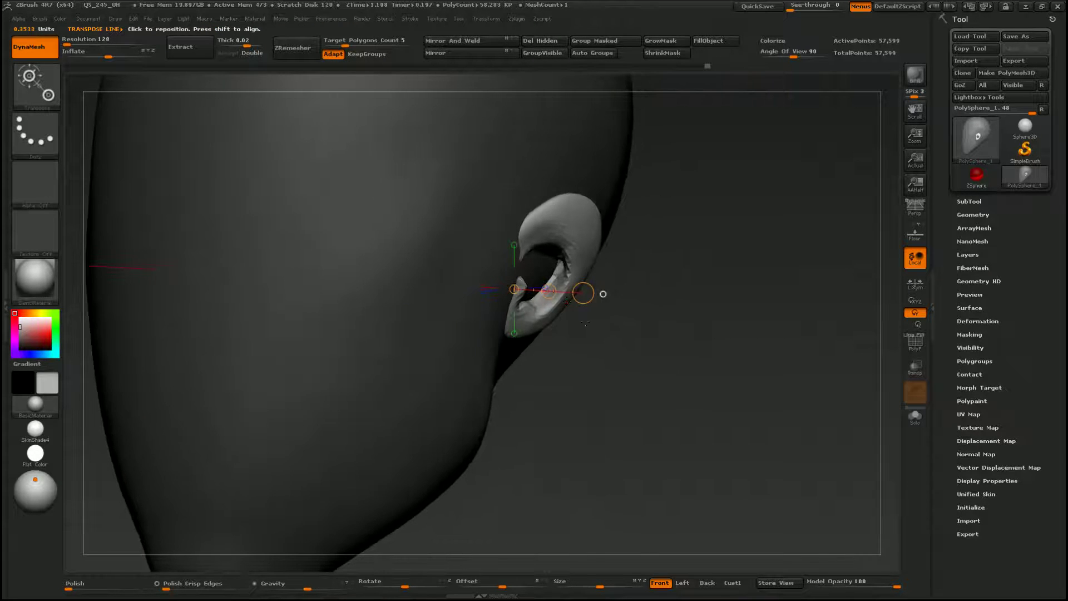
{"action": "mouse_move", "coordinate": [583, 292]}
{"action": "left_mouse_down"}
{"action": "mouse_move", "coordinate": [477, 293]}
{"action": "mouse_move", "coordinate": [536, 324]}
{"action": "left_mouse_up"}
{"action": "key", "text": "f"}
{"action": "mouse_move", "coordinate": [536, 184]}
{"action": "left_mouse_down"}
{"action": "mouse_move", "coordinate": [534, 204]}
{"action": "mouse_move", "coordinate": [534, 178]}
{"action": "mouse_move", "coordinate": [197, 174]}
{"action": "left_mouse_up"}
{"action": "left_click_drag", "start_coordinate": [798, 286], "coordinate": [683, 304], "text": "alt"}
{"action": "mouse_move", "coordinate": [563, 346]}
{"action": "left_mouse_down"}
{"action": "mouse_move", "coordinate": [620, 185]}
{"action": "mouse_move", "coordinate": [659, 315]}
{"action": "mouse_move", "coordinate": [651, 356]}
{"action": "left_mouse_up"}
{"action": "key", "text": "q"}
{"action": "key", "text": "w"}
{"action": "left_click_drag", "start_coordinate": [488, 330], "coordinate": [520, 218]}
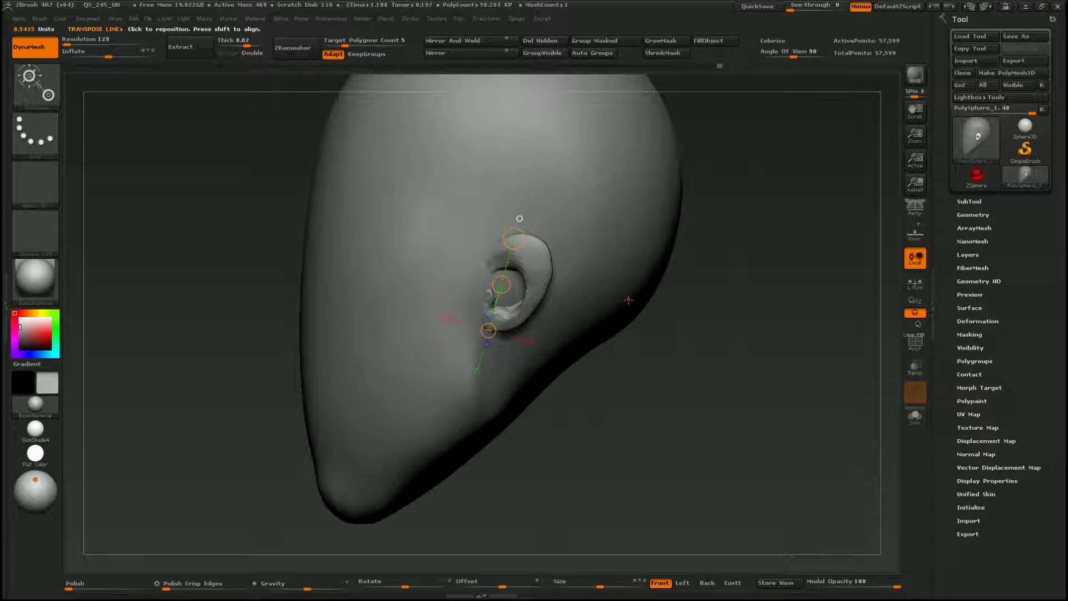
Re-DynaMesh at resolution 256 (about 223,293 points) and Polish away the ear's artifacts.
{"action": "left_click", "coordinate": [67, 38]}
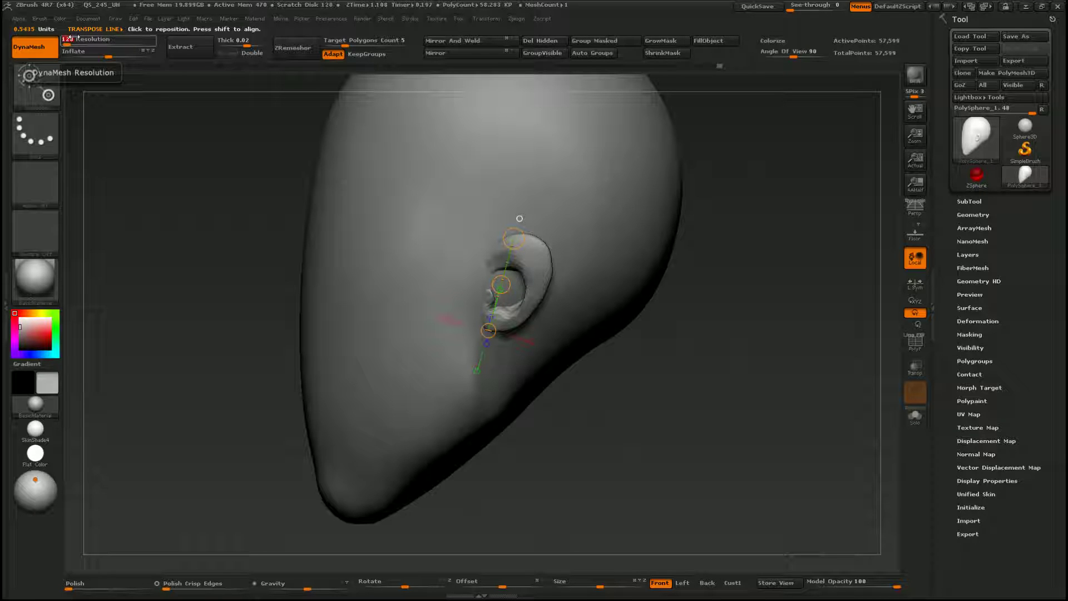
{"action": "key", "text": "Return"}
{"action": "left_click_drag", "start_coordinate": [640, 406], "coordinate": [646, 415], "text": "ctrl"}
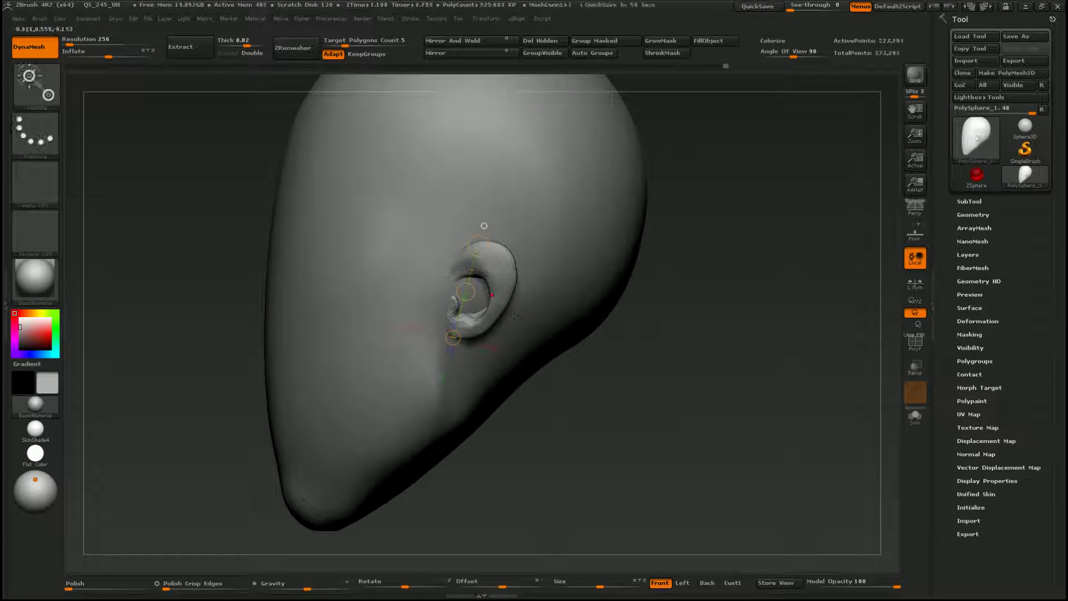
{"action": "left_click", "coordinate": [75, 582]}
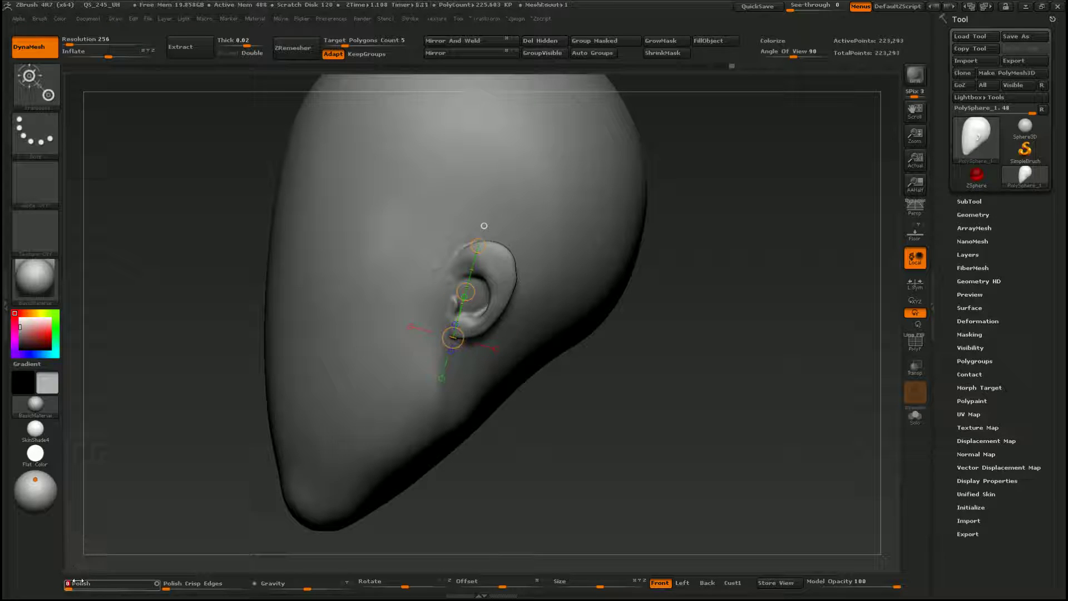
{"action": "left_click_drag", "start_coordinate": [223, 334], "coordinate": [399, 209]}
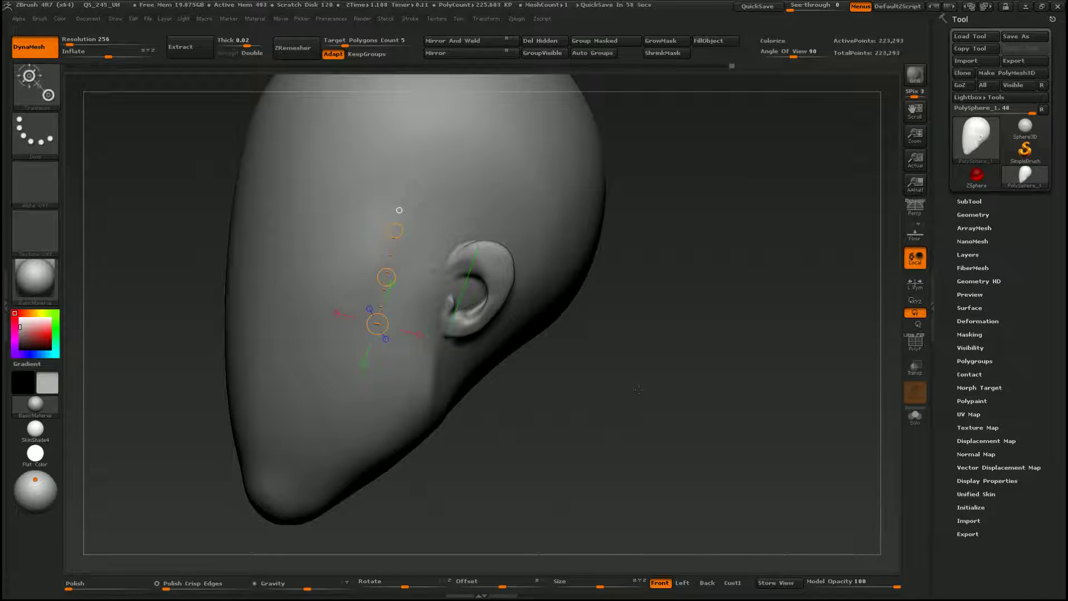
Switch to the ClayBuildup brush and zoom in close on the ear.
{"action": "key", "text": "q"}
{"action": "key", "text": "b"}
{"action": "key", "text": "c"}
{"action": "key", "text": "b"}
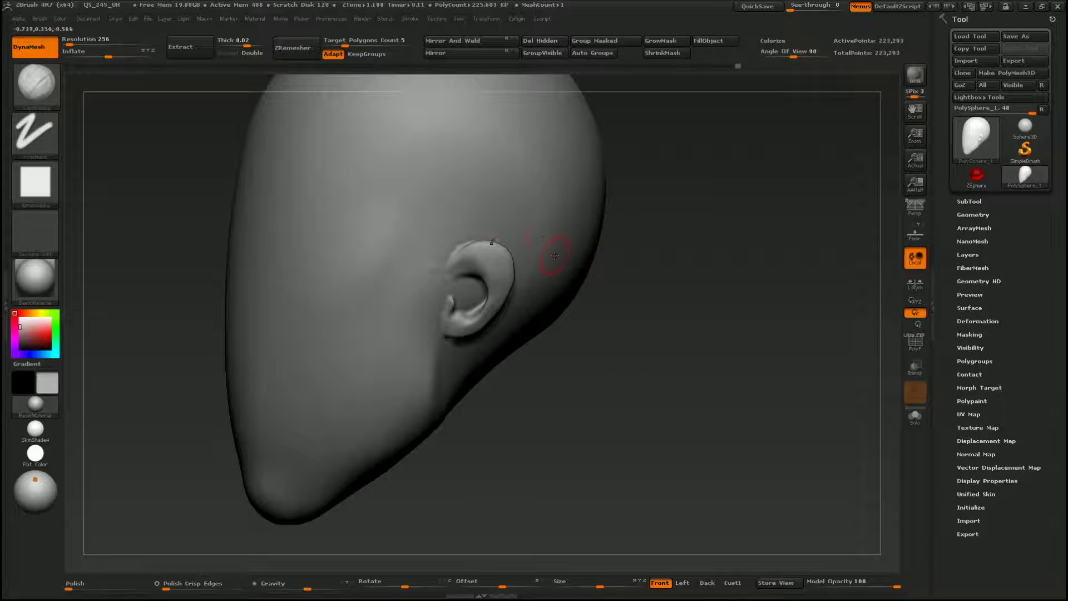
{"action": "mouse_move", "coordinate": [555, 254]}
{"action": "right_mouse_down"}
{"action": "mouse_move", "coordinate": [500, 246]}
{"action": "mouse_move", "coordinate": [522, 278]}
{"action": "mouse_move", "coordinate": [511, 263]}
{"action": "right_mouse_up"}
{"action": "key", "text": "s"}
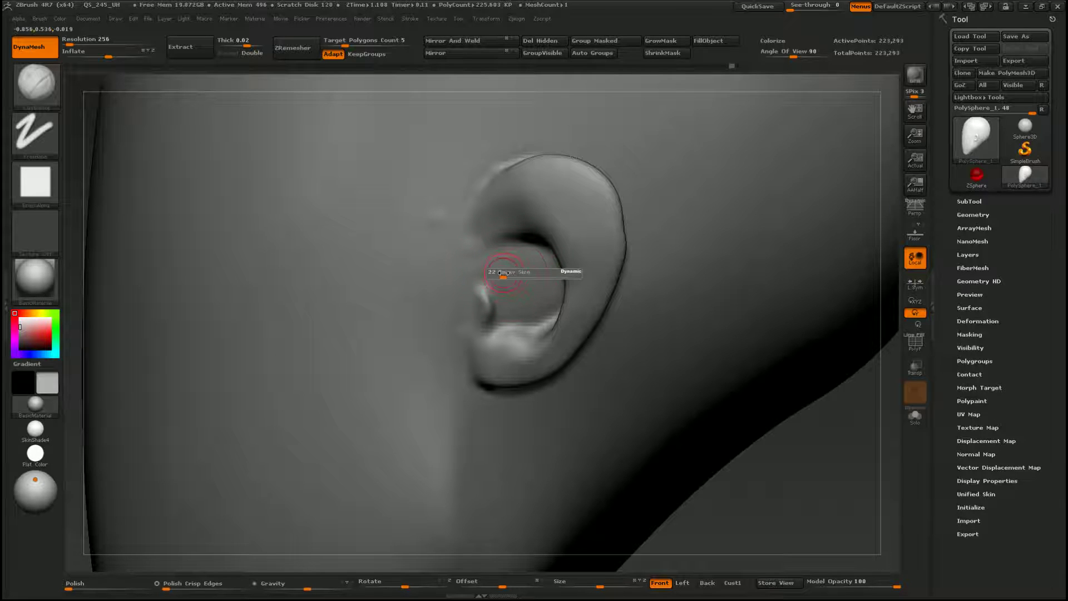
Carve the ear canal deeper and reshape its opening and interior.
{"action": "right_click_drag", "start_coordinate": [500, 311], "coordinate": [509, 301]}
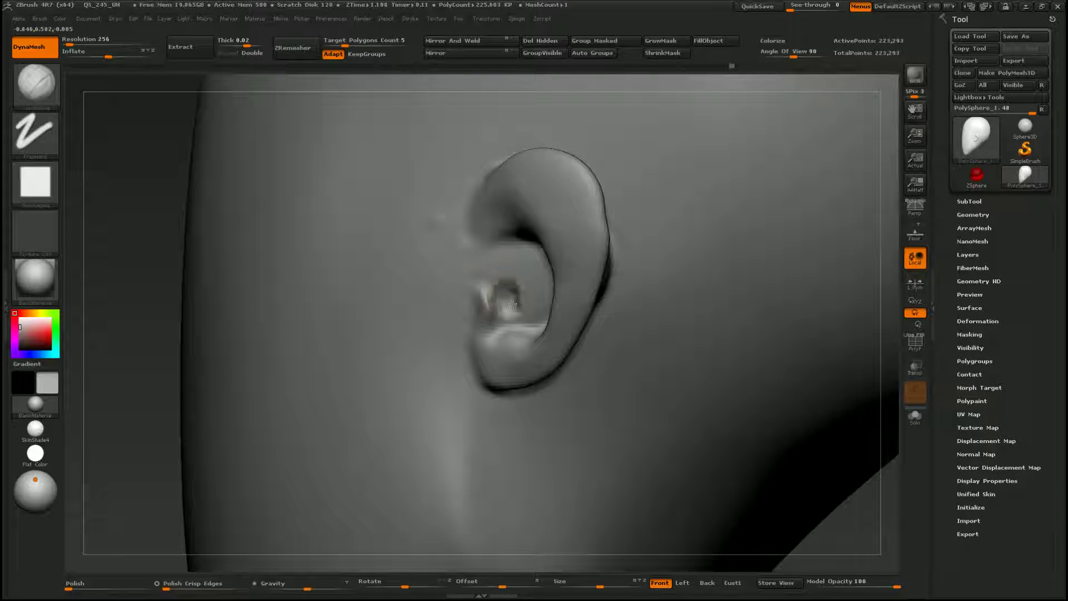
{"action": "left_click_drag", "start_coordinate": [512, 296], "coordinate": [503, 322]}
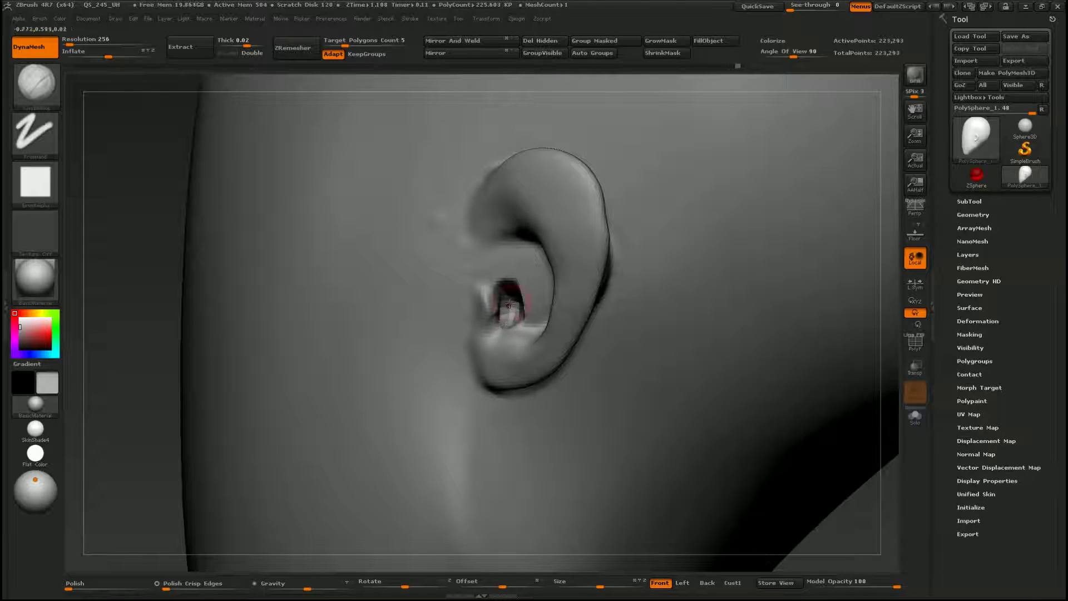
{"action": "right_click_drag", "start_coordinate": [512, 304], "coordinate": [508, 303]}
{"action": "mouse_move", "coordinate": [507, 303]}
{"action": "left_mouse_down"}
{"action": "mouse_move", "coordinate": [548, 312]}
{"action": "mouse_move", "coordinate": [511, 286]}
{"action": "left_mouse_up"}
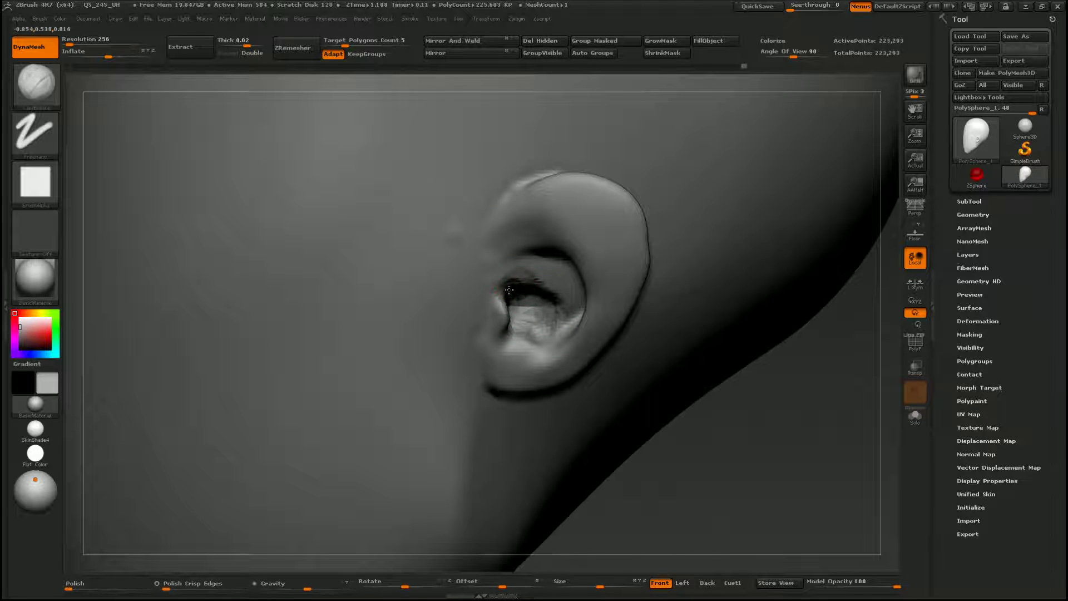
{"action": "right_click_drag", "start_coordinate": [511, 292], "coordinate": [515, 270]}
{"action": "left_click_drag", "start_coordinate": [515, 269], "coordinate": [506, 272]}
{"action": "right_click_drag", "start_coordinate": [531, 281], "coordinate": [536, 278]}
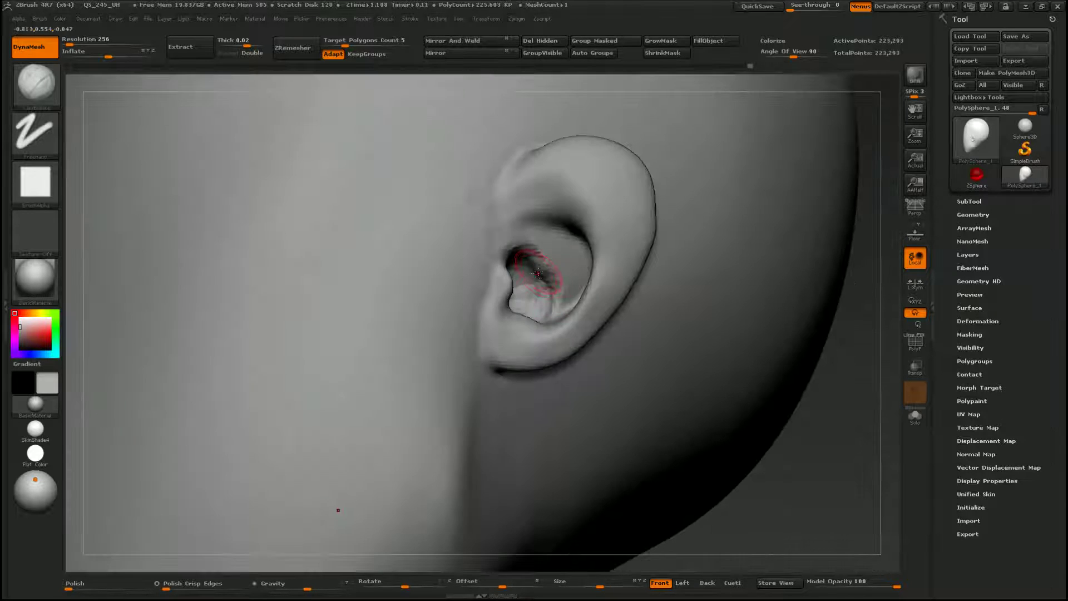
{"action": "mouse_move", "coordinate": [537, 278]}
{"action": "left_mouse_down"}
{"action": "mouse_move", "coordinate": [557, 267]}
{"action": "mouse_move", "coordinate": [545, 245]}
{"action": "mouse_move", "coordinate": [559, 245]}
{"action": "mouse_move", "coordinate": [540, 227]}
{"action": "mouse_move", "coordinate": [567, 259]}
{"action": "mouse_move", "coordinate": [561, 275]}
{"action": "mouse_move", "coordinate": [538, 283]}
{"action": "left_mouse_up"}
Build up the upper helix, inner helix near the concha and outer rim ridges, then enlarge the brush.
{"action": "mouse_move", "coordinate": [362, 484]}
{"action": "left_mouse_down"}
{"action": "mouse_move", "coordinate": [620, 508]}
{"action": "mouse_move", "coordinate": [545, 260]}
{"action": "mouse_move", "coordinate": [526, 242]}
{"action": "mouse_move", "coordinate": [536, 256]}
{"action": "mouse_move", "coordinate": [509, 195]}
{"action": "mouse_move", "coordinate": [523, 184]}
{"action": "left_mouse_up"}
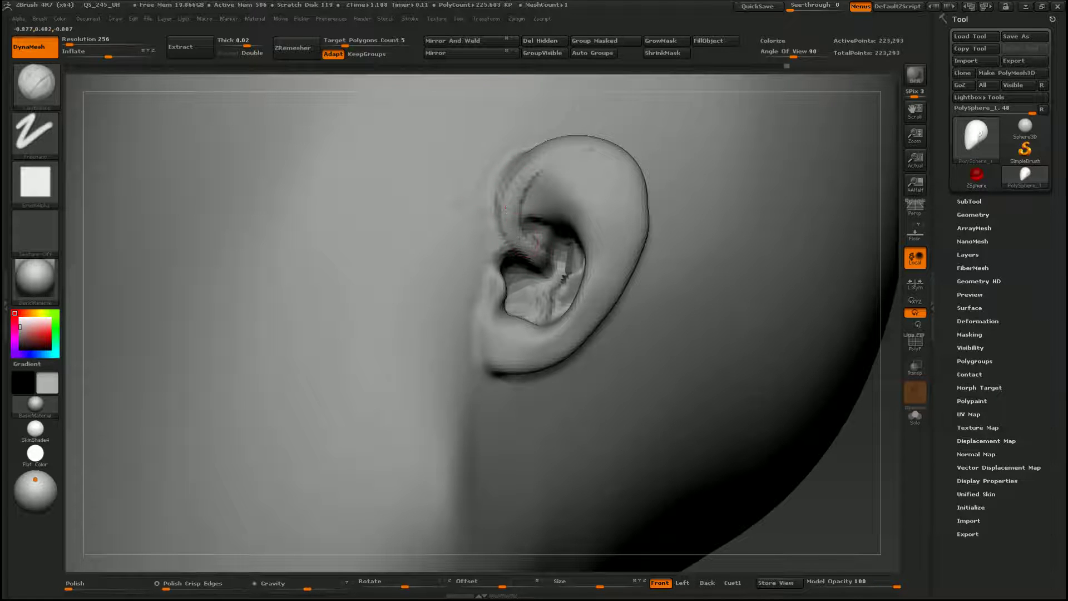
{"action": "mouse_move", "coordinate": [521, 243]}
{"action": "left_mouse_down"}
{"action": "mouse_move", "coordinate": [541, 323]}
{"action": "mouse_move", "coordinate": [525, 322]}
{"action": "mouse_move", "coordinate": [513, 351]}
{"action": "mouse_move", "coordinate": [523, 348]}
{"action": "mouse_move", "coordinate": [500, 300]}
{"action": "mouse_move", "coordinate": [527, 309]}
{"action": "mouse_move", "coordinate": [553, 368]}
{"action": "mouse_move", "coordinate": [590, 329]}
{"action": "mouse_move", "coordinate": [586, 357]}
{"action": "mouse_move", "coordinate": [617, 302]}
{"action": "mouse_move", "coordinate": [593, 252]}
{"action": "mouse_move", "coordinate": [577, 253]}
{"action": "mouse_move", "coordinate": [596, 250]}
{"action": "mouse_move", "coordinate": [571, 248]}
{"action": "left_mouse_up"}
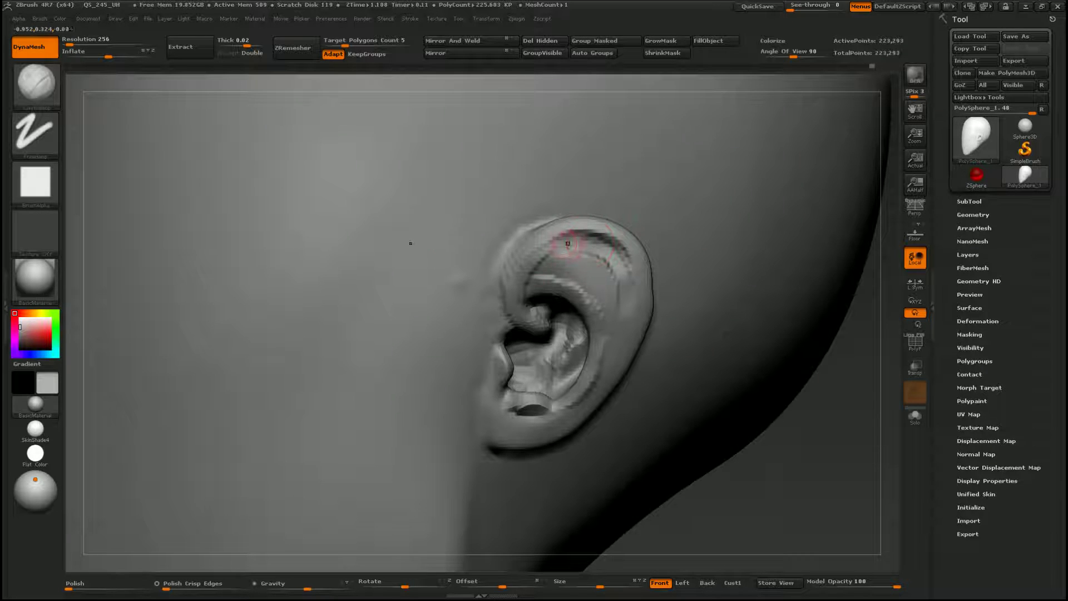
{"action": "left_click_drag", "start_coordinate": [568, 245], "coordinate": [556, 243]}
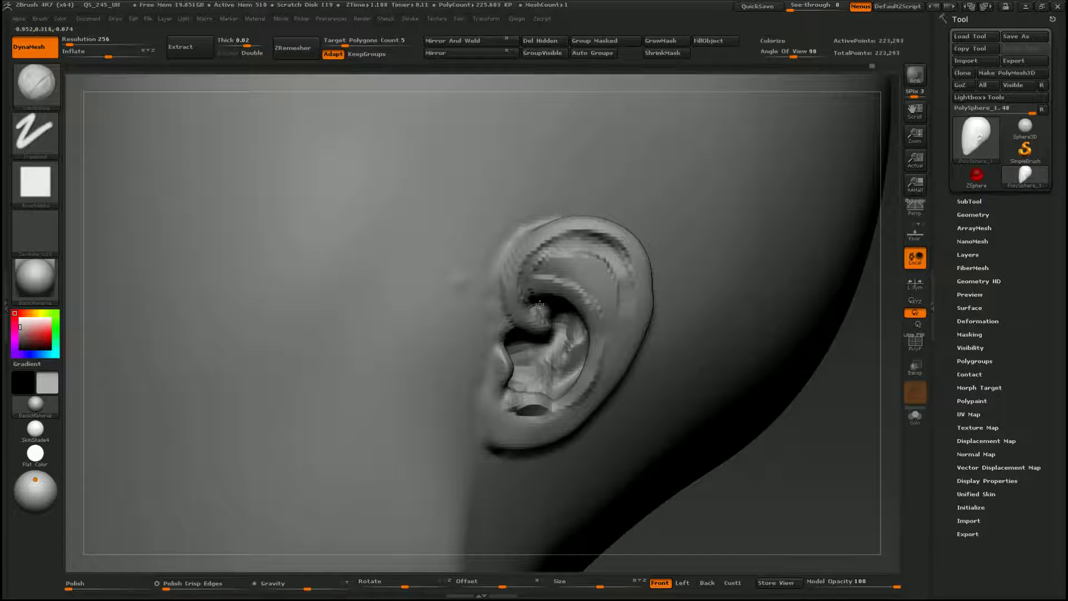
{"action": "left_click_drag", "start_coordinate": [526, 274], "coordinate": [563, 239]}
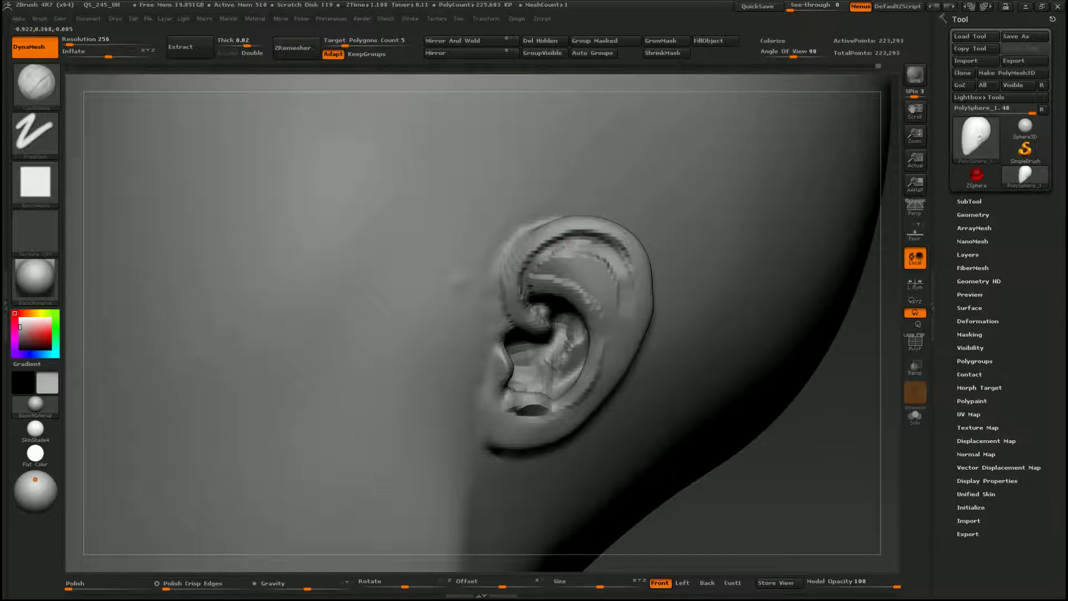
{"action": "mouse_move", "coordinate": [629, 283]}
{"action": "left_mouse_down"}
{"action": "mouse_move", "coordinate": [622, 347]}
{"action": "mouse_move", "coordinate": [620, 306]}
{"action": "left_mouse_up"}
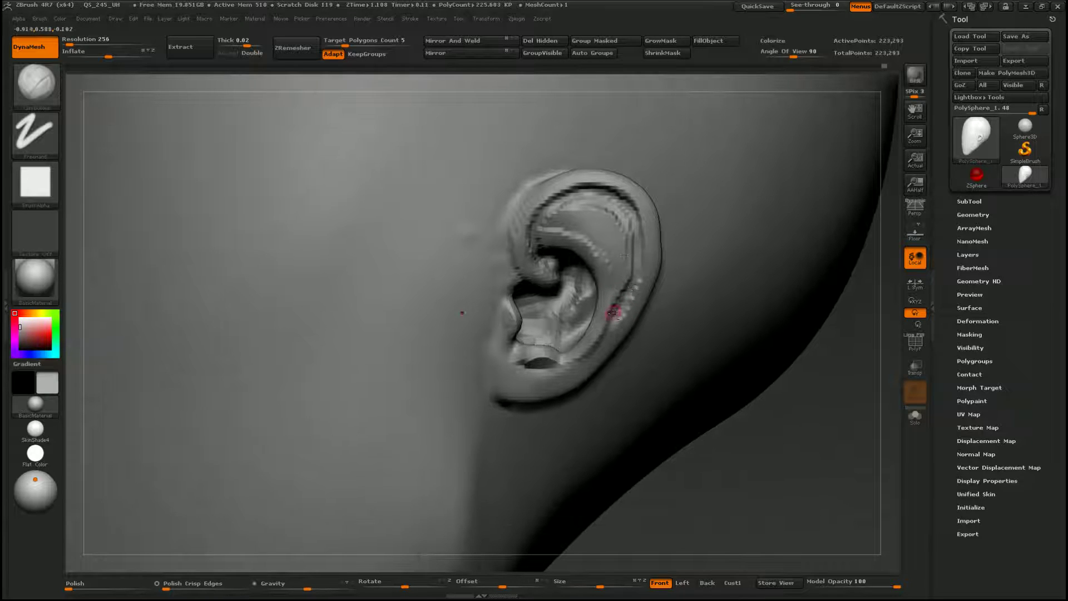
{"action": "key", "text": "s"}
{"action": "mouse_move", "coordinate": [620, 214]}
{"action": "left_mouse_down"}
{"action": "mouse_move", "coordinate": [631, 214]}
{"action": "mouse_move", "coordinate": [557, 218]}
{"action": "mouse_move", "coordinate": [532, 232]}
{"action": "mouse_move", "coordinate": [605, 225]}
{"action": "mouse_move", "coordinate": [548, 210]}
{"action": "mouse_move", "coordinate": [561, 200]}
{"action": "left_mouse_up"}
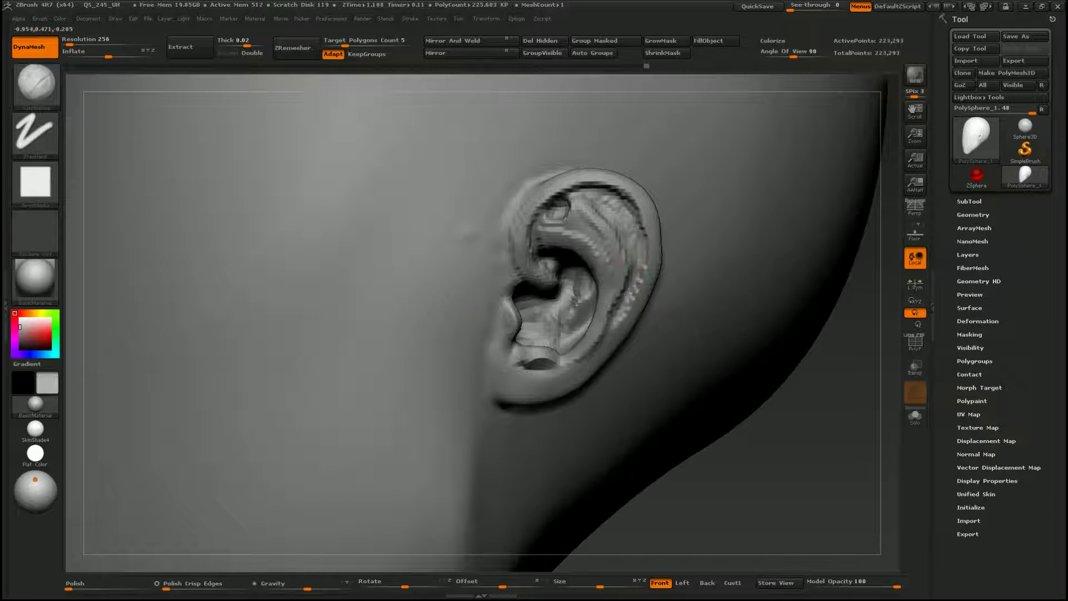
{"action": "mouse_move", "coordinate": [626, 248]}
{"action": "left_mouse_down"}
{"action": "mouse_move", "coordinate": [644, 240]}
{"action": "mouse_move", "coordinate": [612, 306]}
{"action": "left_mouse_up"}
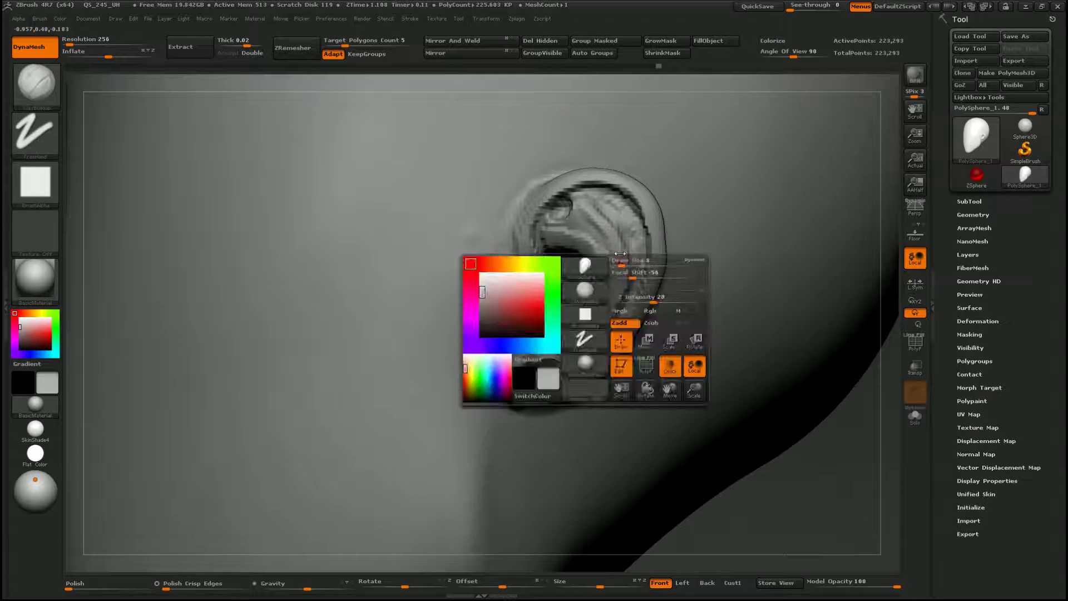
With the Move brush, pull the lower concha up and push the upper antihelix into shape.
{"action": "key", "text": "b"}
{"action": "key", "text": "m"}
{"action": "key", "text": "v"}
{"action": "key", "text": "s"}
{"action": "left_click_drag", "start_coordinate": [561, 275], "coordinate": [545, 239]}
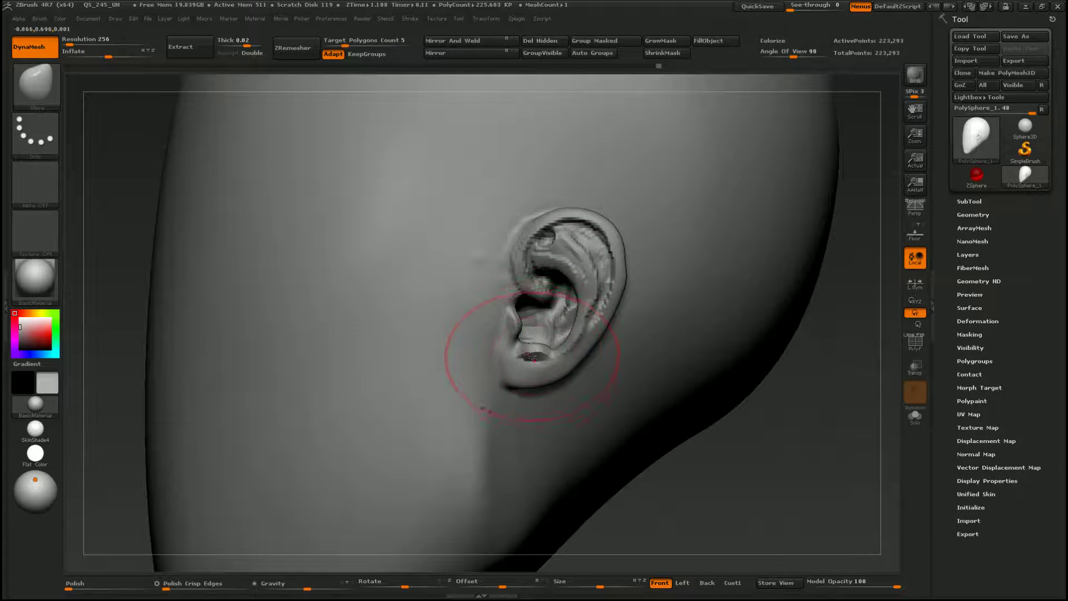
{"action": "left_click_drag", "start_coordinate": [528, 354], "coordinate": [569, 332]}
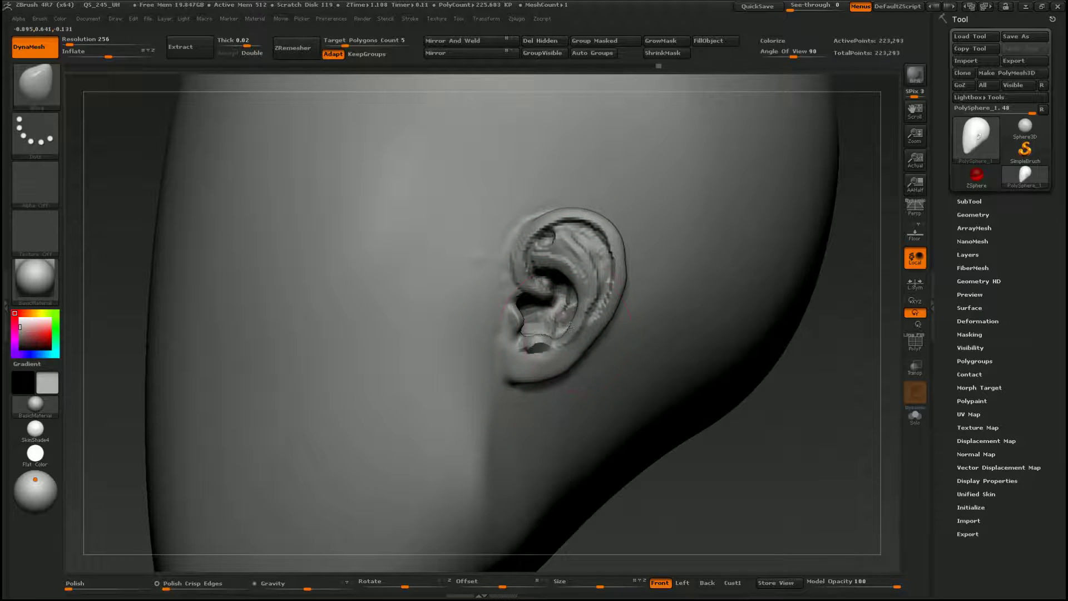
{"action": "mouse_move", "coordinate": [515, 239]}
{"action": "left_mouse_down"}
{"action": "mouse_move", "coordinate": [528, 236]}
{"action": "mouse_move", "coordinate": [512, 239]}
{"action": "mouse_move", "coordinate": [521, 267]}
{"action": "left_mouse_up"}
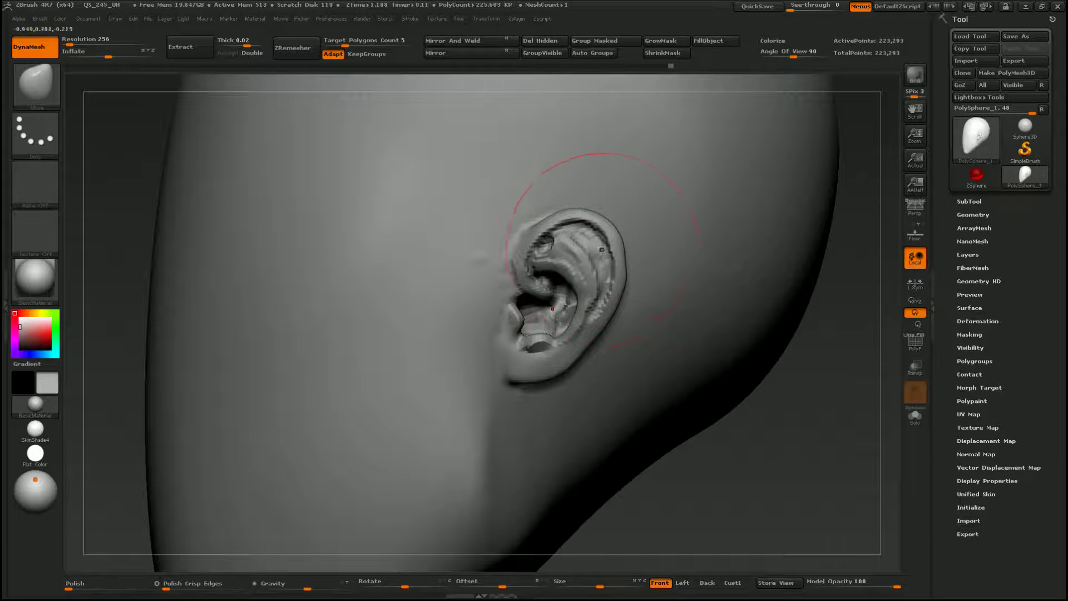
{"action": "left_click_drag", "start_coordinate": [603, 229], "coordinate": [606, 255]}
Shrink the brush, return to ClayBuildup and turn the ear toward the camera for smoothing.
{"action": "key", "text": "s"}
{"action": "mouse_move", "coordinate": [521, 308]}
{"action": "left_mouse_down"}
{"action": "mouse_move", "coordinate": [508, 308]}
{"action": "mouse_move", "coordinate": [565, 279]}
{"action": "left_mouse_up"}
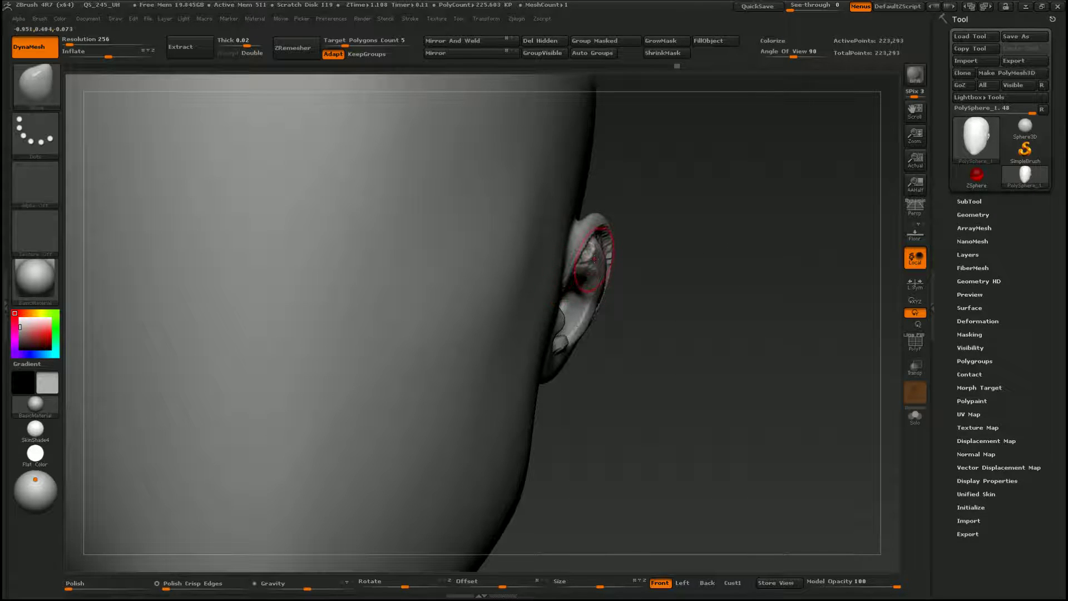
{"action": "key", "text": "b"}
{"action": "key", "text": "c"}
{"action": "key", "text": "b"}
{"action": "mouse_move", "coordinate": [668, 317]}
{"action": "left_mouse_down"}
{"action": "mouse_move", "coordinate": [623, 320]}
{"action": "mouse_move", "coordinate": [559, 288]}
{"action": "mouse_move", "coordinate": [586, 312]}
{"action": "mouse_move", "coordinate": [585, 336]}
{"action": "mouse_move", "coordinate": [545, 359]}
{"action": "left_mouse_up"}
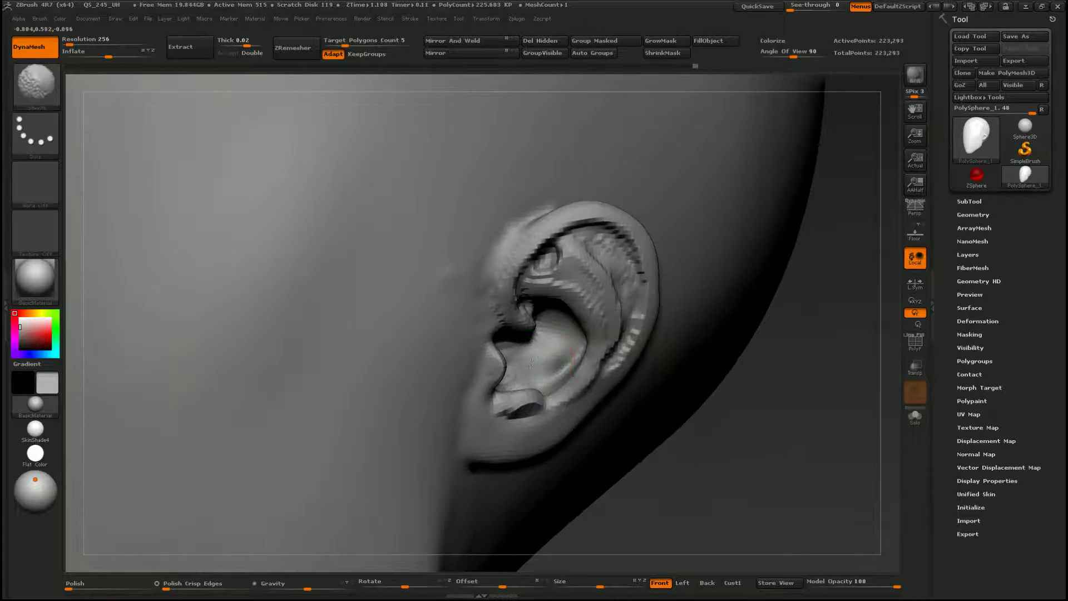
{"action": "mouse_move", "coordinate": [528, 365]}
{"action": "left_mouse_down"}
{"action": "mouse_move", "coordinate": [501, 358]}
{"action": "mouse_move", "coordinate": [544, 399]}
{"action": "mouse_move", "coordinate": [535, 423]}
{"action": "mouse_move", "coordinate": [603, 320]}
{"action": "mouse_move", "coordinate": [620, 309]}
{"action": "mouse_move", "coordinate": [630, 343]}
{"action": "mouse_move", "coordinate": [636, 298]}
{"action": "left_mouse_up"}
{"action": "key", "text": "shift"}
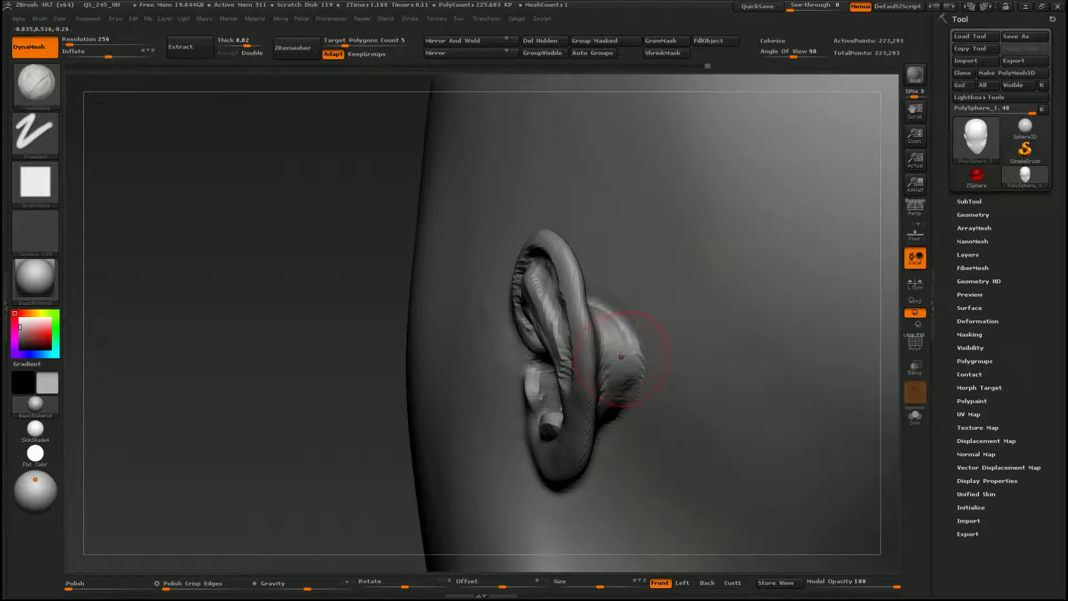
{"action": "key", "text": "b"}
{"action": "left_click", "coordinate": [666, 350]}
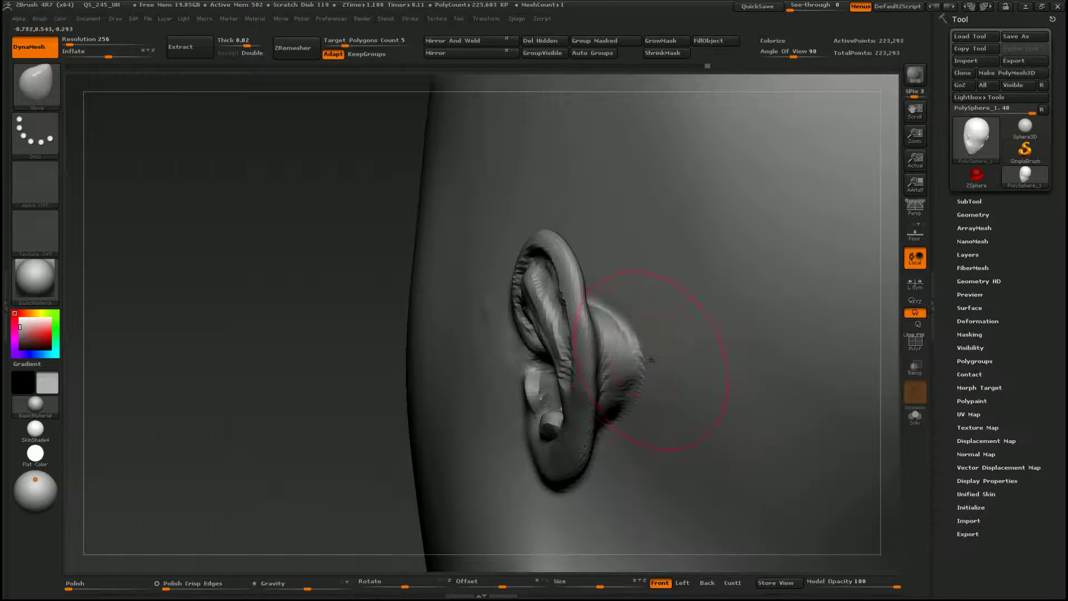
{"action": "mouse_move", "coordinate": [662, 359]}
{"action": "left_mouse_down"}
{"action": "mouse_move", "coordinate": [642, 376]}
{"action": "mouse_move", "coordinate": [639, 359]}
{"action": "left_mouse_up"}
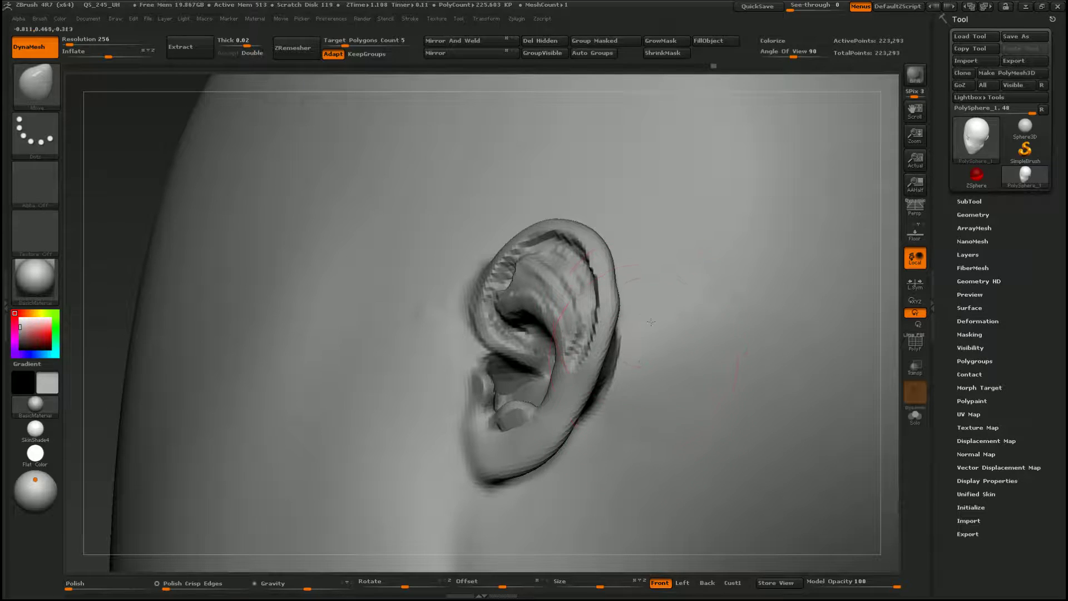
{"action": "mouse_move", "coordinate": [650, 322]}
{"action": "left_mouse_down"}
{"action": "mouse_move", "coordinate": [601, 357]}
{"action": "mouse_move", "coordinate": [600, 311]}
{"action": "mouse_move", "coordinate": [560, 347]}
{"action": "left_mouse_up"}
{"action": "key", "text": "b"}
{"action": "key", "text": "c"}
{"action": "key", "text": "b"}
{"action": "key", "text": "s"}
{"action": "key", "text": "b"}
{"action": "key", "text": "s"}
{"action": "key", "text": "t"}
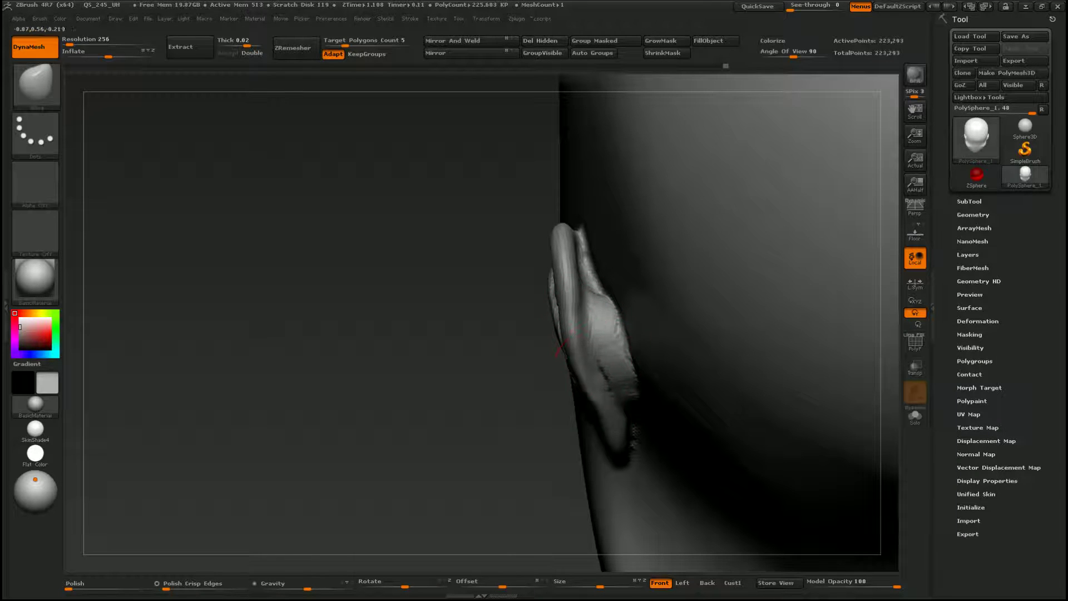
{"action": "left_click_drag", "start_coordinate": [600, 381], "coordinate": [568, 319]}
{"action": "key", "text": "b"}
{"action": "key", "text": "i"}
{"action": "key", "text": "n"}
{"action": "mouse_move", "coordinate": [573, 376]}
{"action": "left_mouse_down"}
{"action": "mouse_move", "coordinate": [617, 330]}
{"action": "mouse_move", "coordinate": [625, 292]}
{"action": "mouse_move", "coordinate": [630, 341]}
{"action": "mouse_move", "coordinate": [632, 277]}
{"action": "left_mouse_up"}
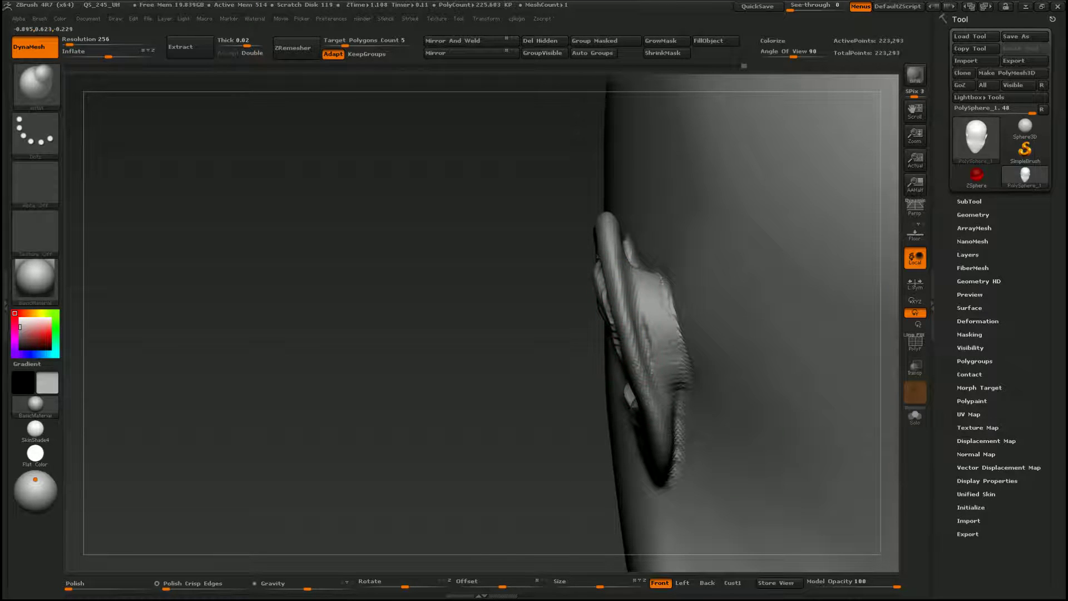
{"action": "left_click_drag", "start_coordinate": [651, 420], "coordinate": [619, 334]}
Apply a different material and pick the Move brush, viewing the head from behind.
{"action": "key", "text": "m"}
{"action": "left_click", "coordinate": [634, 291]}
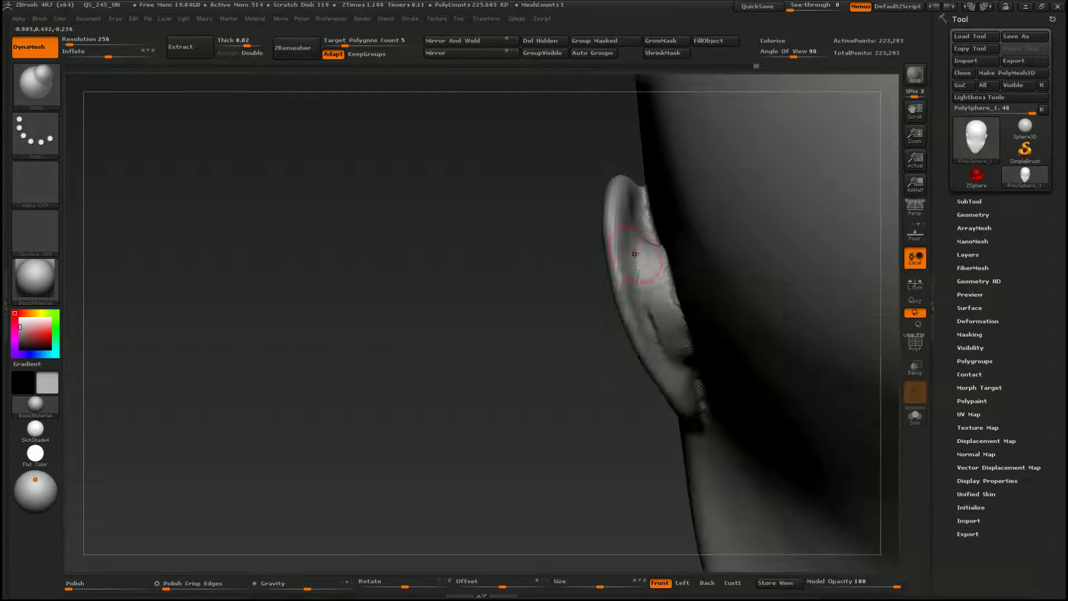
{"action": "key", "text": "v"}
{"action": "key", "text": "v"}
{"action": "key", "text": "b"}
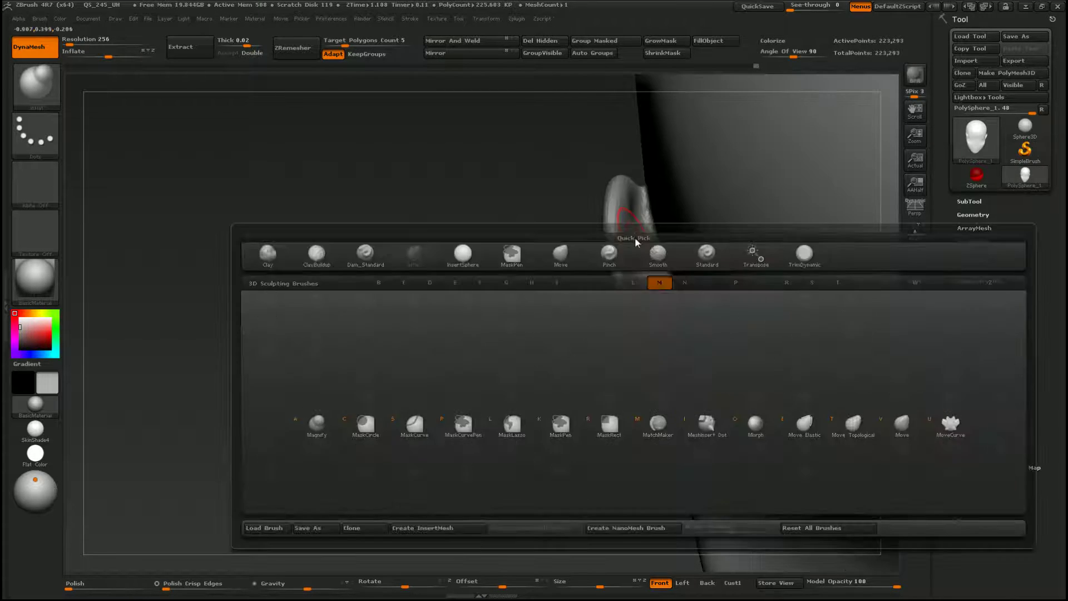
{"action": "key", "text": "m"}
{"action": "key", "text": "v"}
{"action": "key", "text": "s"}
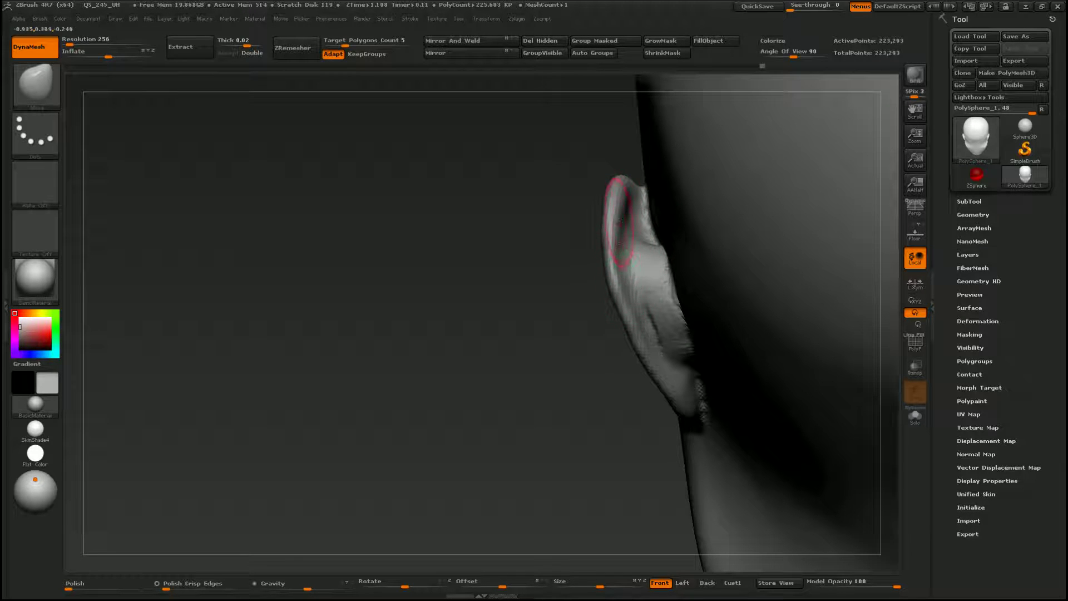
{"action": "mouse_move", "coordinate": [620, 217]}
{"action": "left_mouse_down"}
{"action": "mouse_move", "coordinate": [690, 269]}
{"action": "mouse_move", "coordinate": [571, 275]}
{"action": "left_mouse_up"}
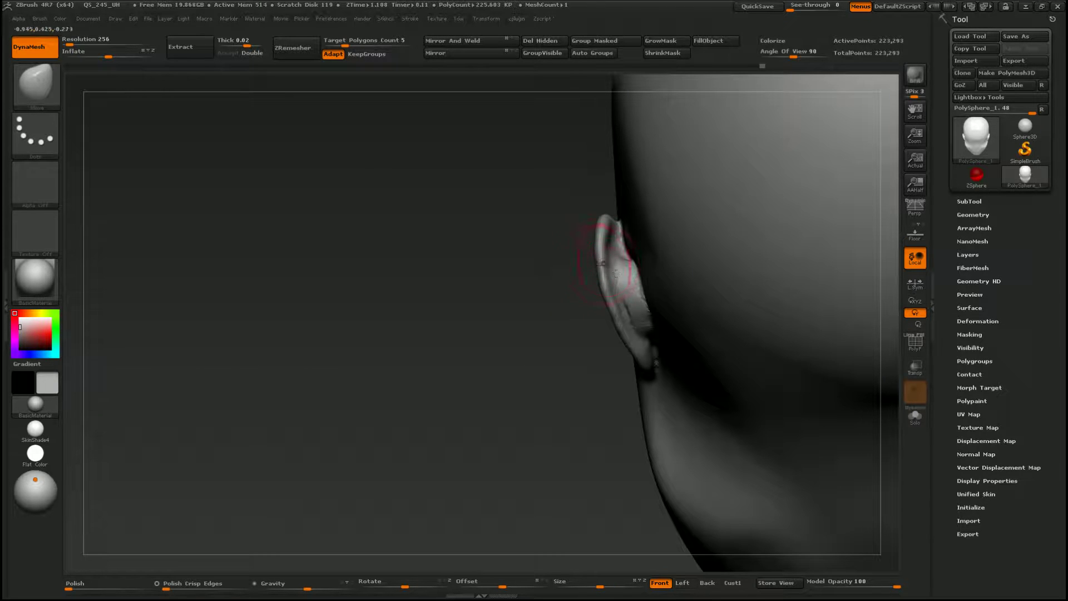
{"action": "key", "text": "space"}
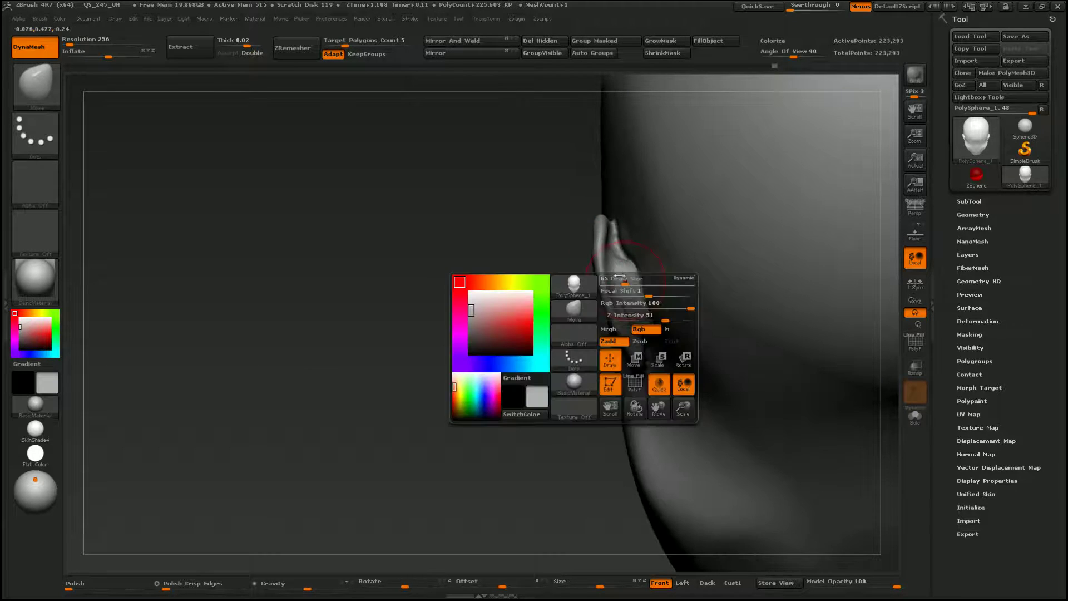
Use the Inflate brush to swell the ear rim along its length, then turn to face the ear.
{"action": "key", "text": "b"}
{"action": "key", "text": "i"}
{"action": "key", "text": "n"}
{"action": "left_click_drag", "start_coordinate": [604, 239], "coordinate": [592, 190]}
{"action": "left_click_drag", "start_coordinate": [597, 257], "coordinate": [601, 295]}
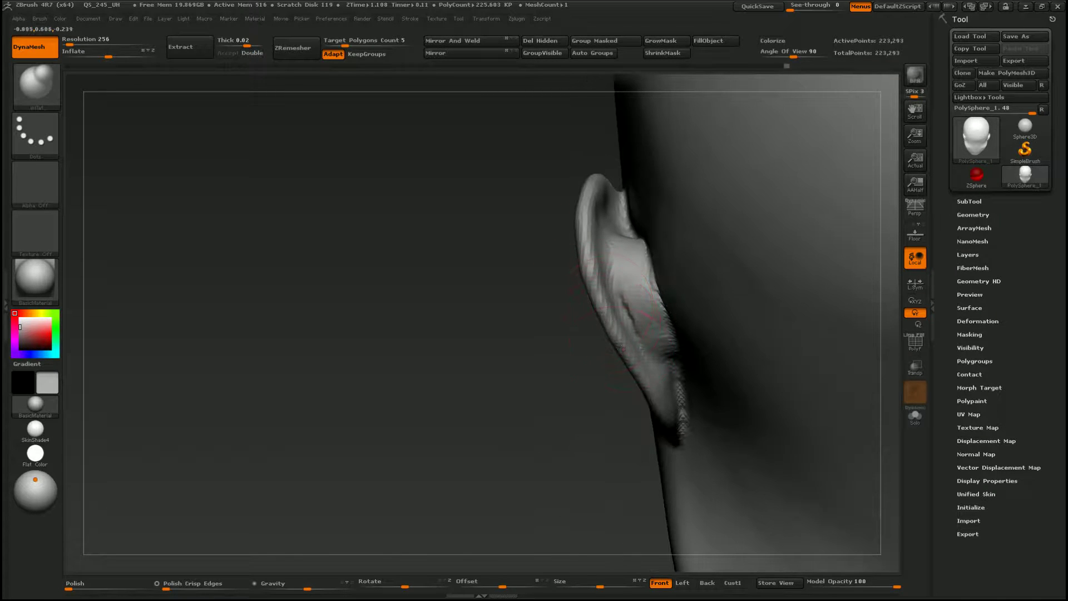
{"action": "left_click_drag", "start_coordinate": [644, 388], "coordinate": [639, 345]}
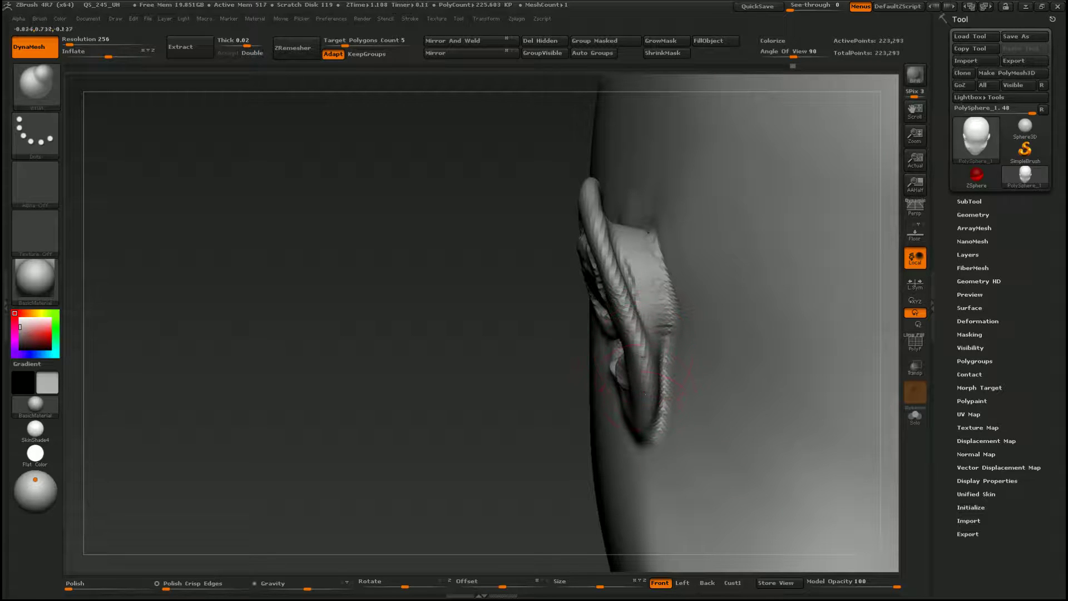
{"action": "mouse_move", "coordinate": [648, 232]}
{"action": "left_mouse_down"}
{"action": "mouse_move", "coordinate": [617, 299]}
{"action": "mouse_move", "coordinate": [579, 231]}
{"action": "mouse_move", "coordinate": [573, 179]}
{"action": "mouse_move", "coordinate": [546, 255]}
{"action": "left_mouse_up"}
Smooth the dark creases along the upper helix and reshape its groove with ClayBuildup.
{"action": "key", "text": "shift"}
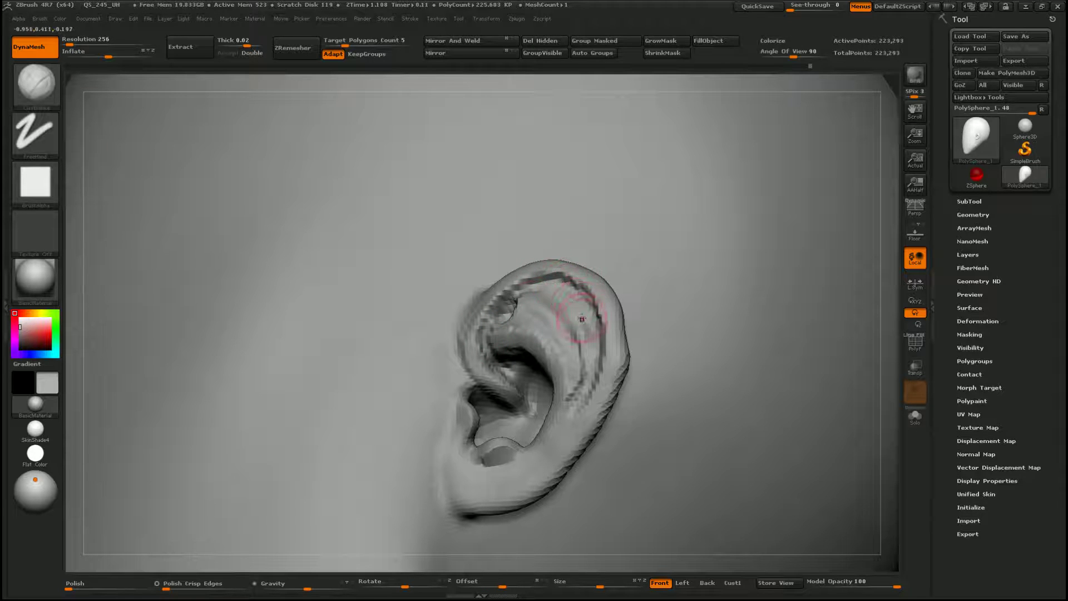
{"action": "mouse_move", "coordinate": [563, 298]}
{"action": "left_mouse_down"}
{"action": "mouse_move", "coordinate": [514, 317]}
{"action": "mouse_move", "coordinate": [527, 284]}
{"action": "mouse_move", "coordinate": [446, 358]}
{"action": "mouse_move", "coordinate": [501, 362]}
{"action": "mouse_move", "coordinate": [534, 384]}
{"action": "mouse_move", "coordinate": [647, 417]}
{"action": "mouse_move", "coordinate": [686, 443]}
{"action": "mouse_move", "coordinate": [632, 334]}
{"action": "left_mouse_up"}
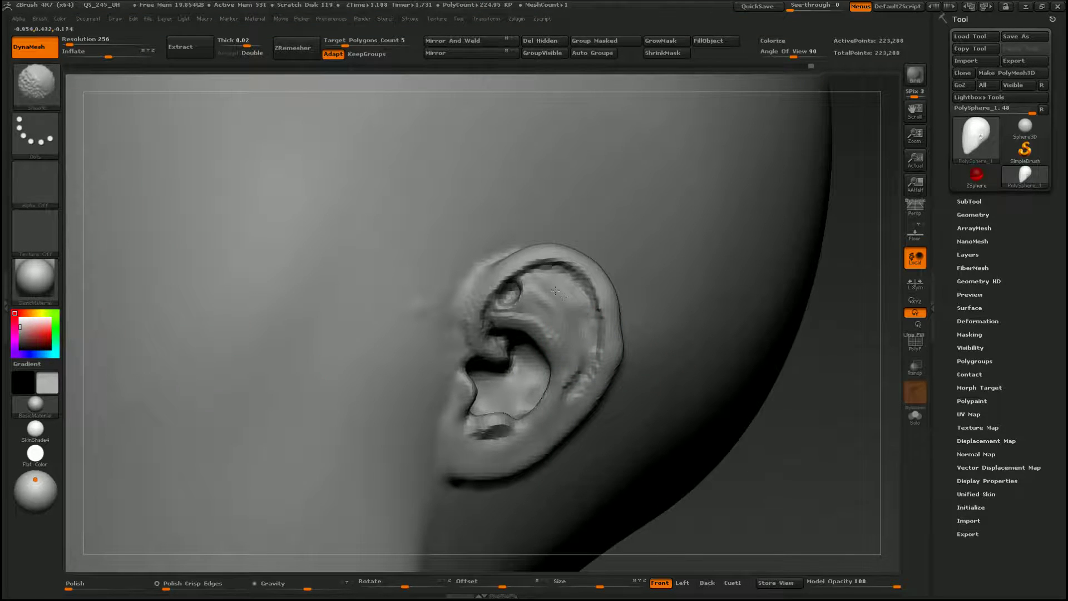
{"action": "mouse_move", "coordinate": [561, 291]}
{"action": "left_mouse_down", "text": "shift"}
{"action": "mouse_move", "coordinate": [523, 267]}
{"action": "mouse_move", "coordinate": [512, 238]}
{"action": "mouse_move", "coordinate": [501, 262]}
{"action": "mouse_move", "coordinate": [540, 199]}
{"action": "mouse_move", "coordinate": [581, 277]}
{"action": "mouse_move", "coordinate": [570, 318]}
{"action": "left_mouse_up", "text": "shift"}
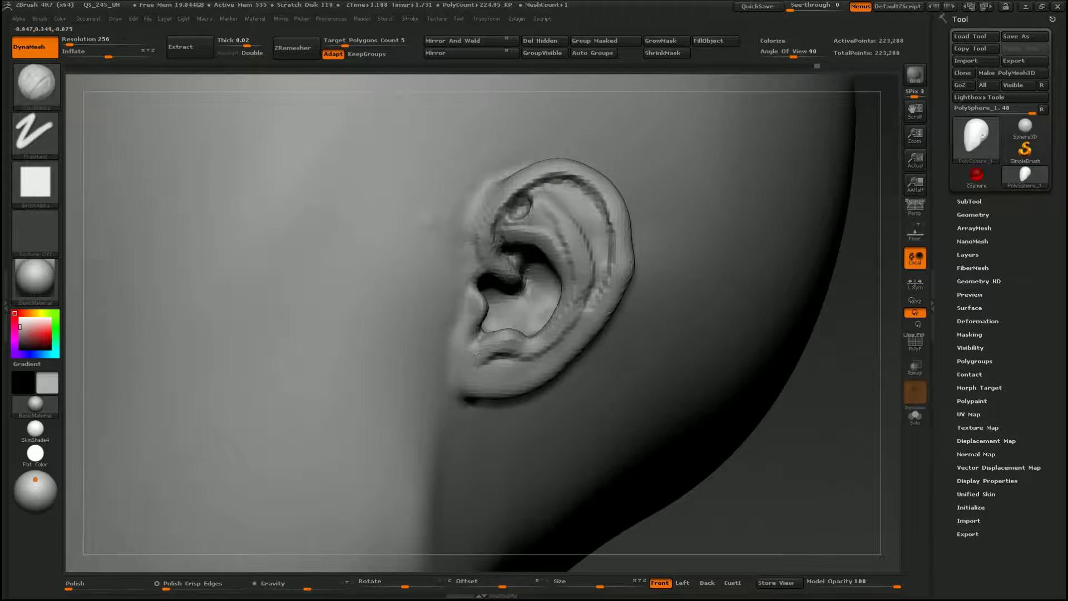
{"action": "left_click_drag", "start_coordinate": [540, 191], "coordinate": [539, 194]}
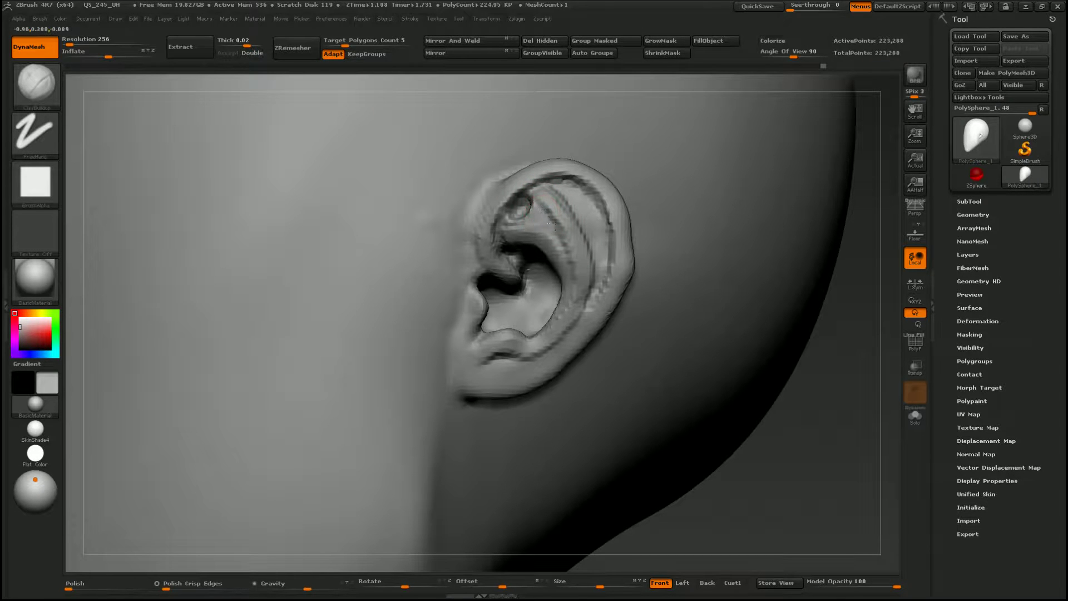
{"action": "key", "text": "shift"}
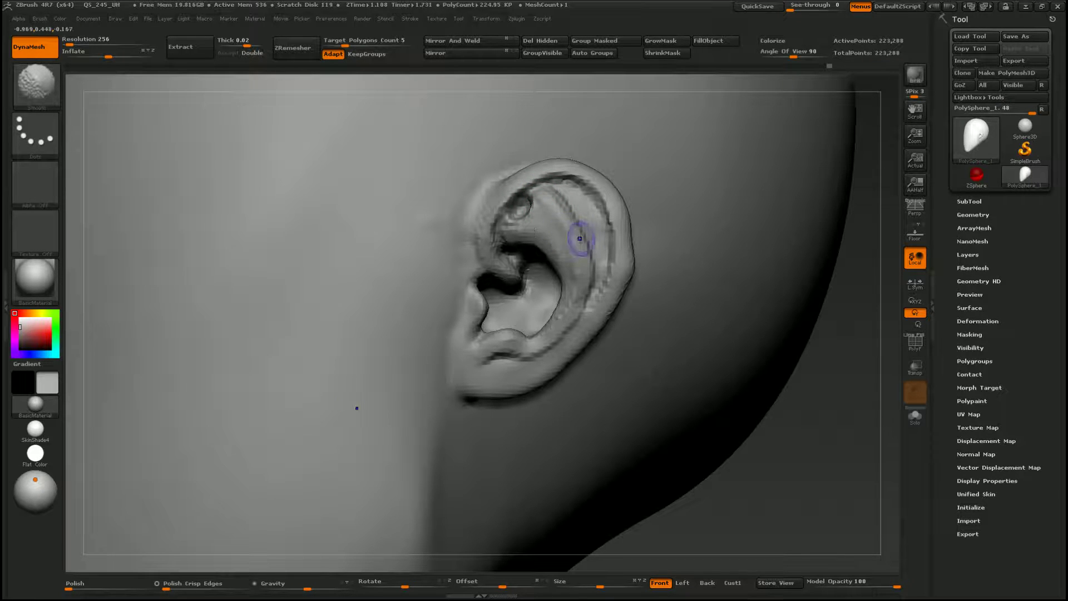
{"action": "left_click_drag", "start_coordinate": [582, 238], "coordinate": [562, 199], "text": "shift"}
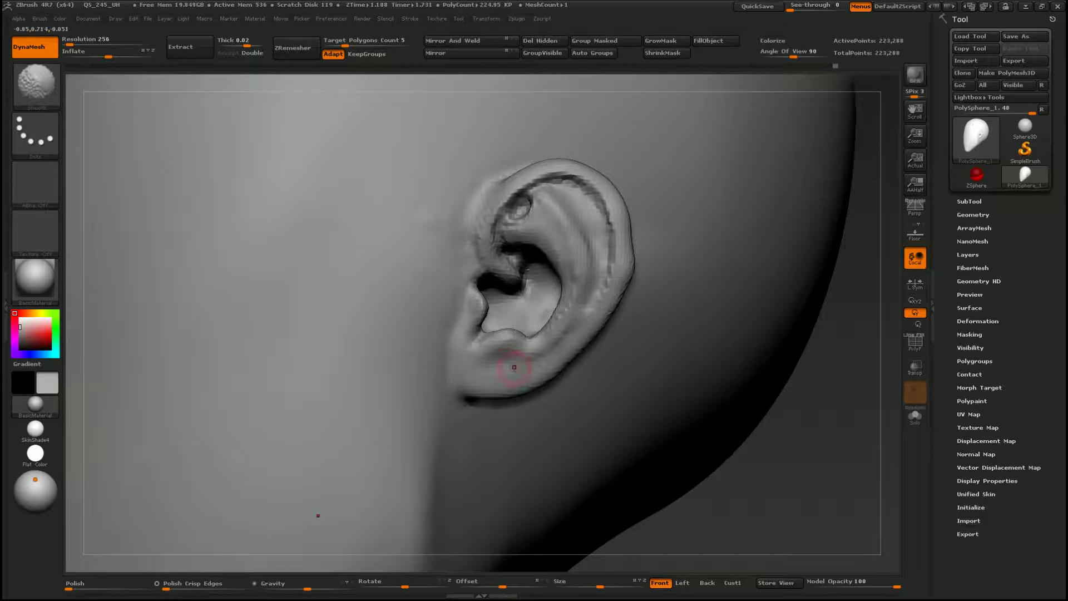
Select the Move brush, adjust its size, and zoom out to the whole side of the head.
{"action": "key", "text": "b"}
{"action": "key", "text": "m"}
{"action": "key", "text": "v"}
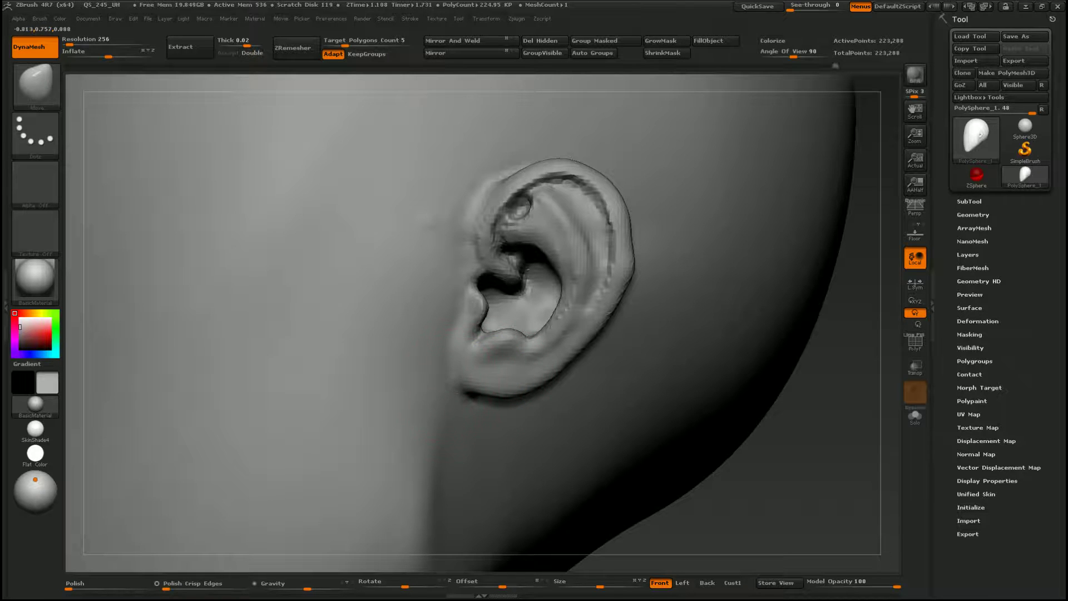
{"action": "key", "text": "s"}
{"action": "key", "text": "s"}
{"action": "key", "text": "s"}
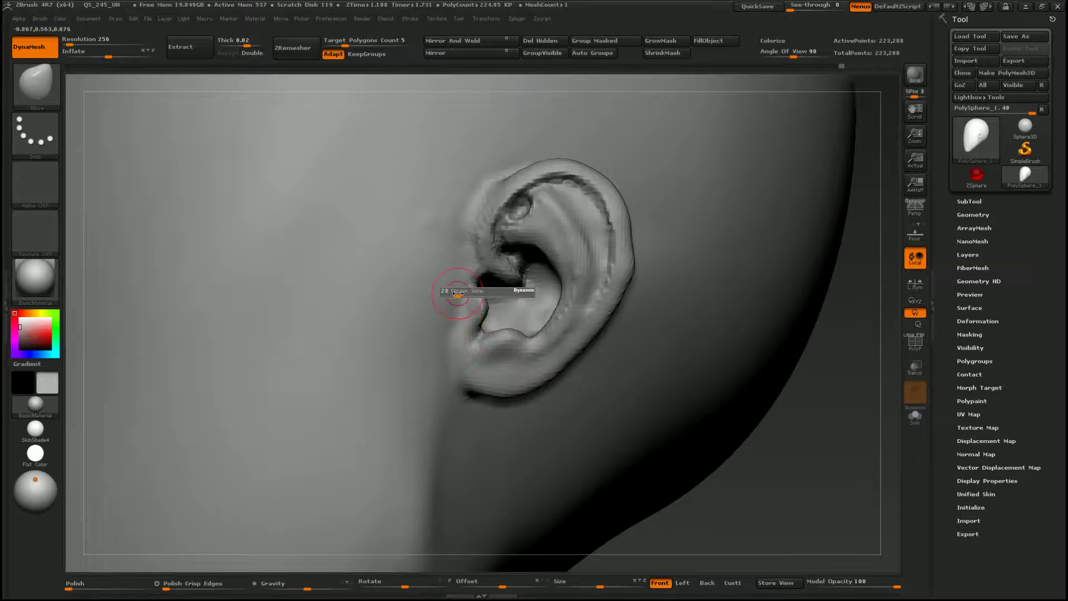
{"action": "key", "text": "shift"}
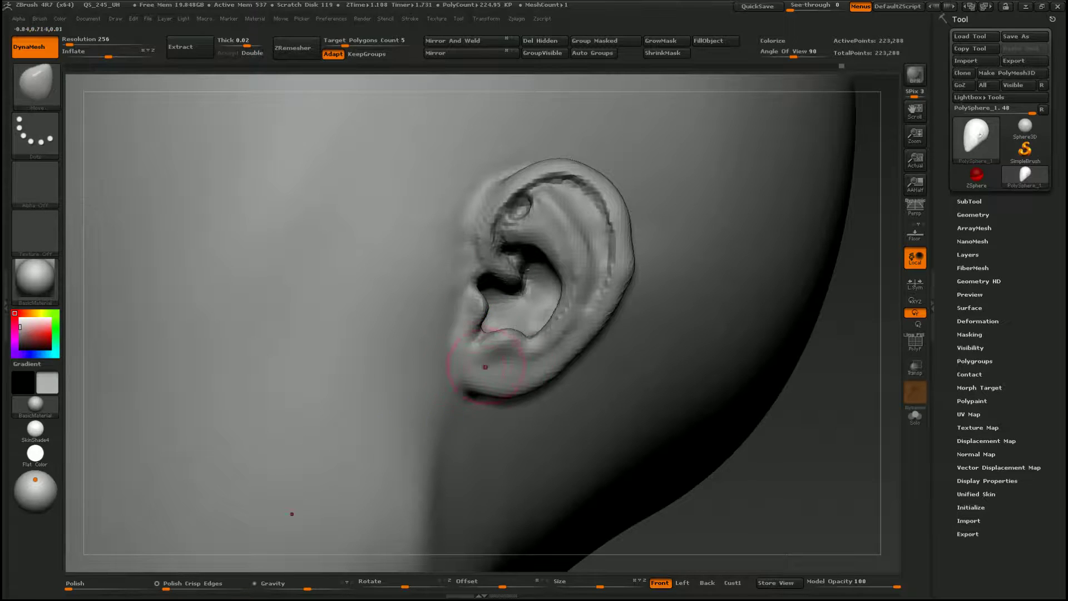
{"action": "mouse_move", "coordinate": [308, 510]}
{"action": "left_mouse_down", "text": "alt"}
{"action": "mouse_move", "coordinate": [542, 268]}
{"action": "mouse_move", "coordinate": [548, 218]}
{"action": "mouse_move", "coordinate": [559, 220]}
{"action": "left_mouse_up", "text": "alt"}
Switch to Dam_Standard and sharpen the helix groove, turning the ear between front and profile.
{"action": "key", "text": "b"}
{"action": "key", "text": "d"}
{"action": "key", "text": "s"}
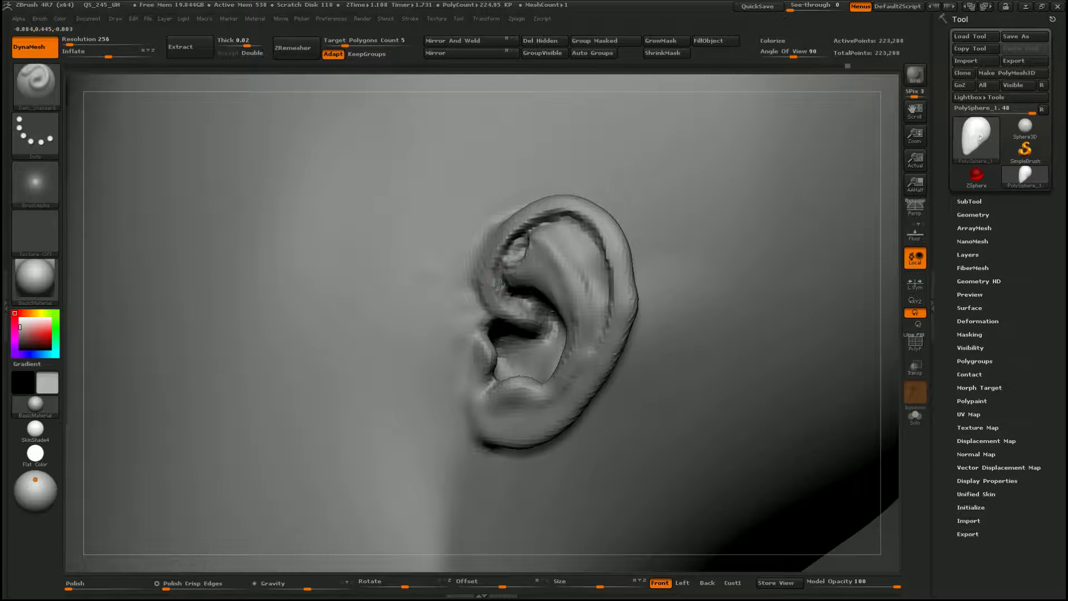
{"action": "left_click_drag", "start_coordinate": [544, 331], "coordinate": [552, 186]}
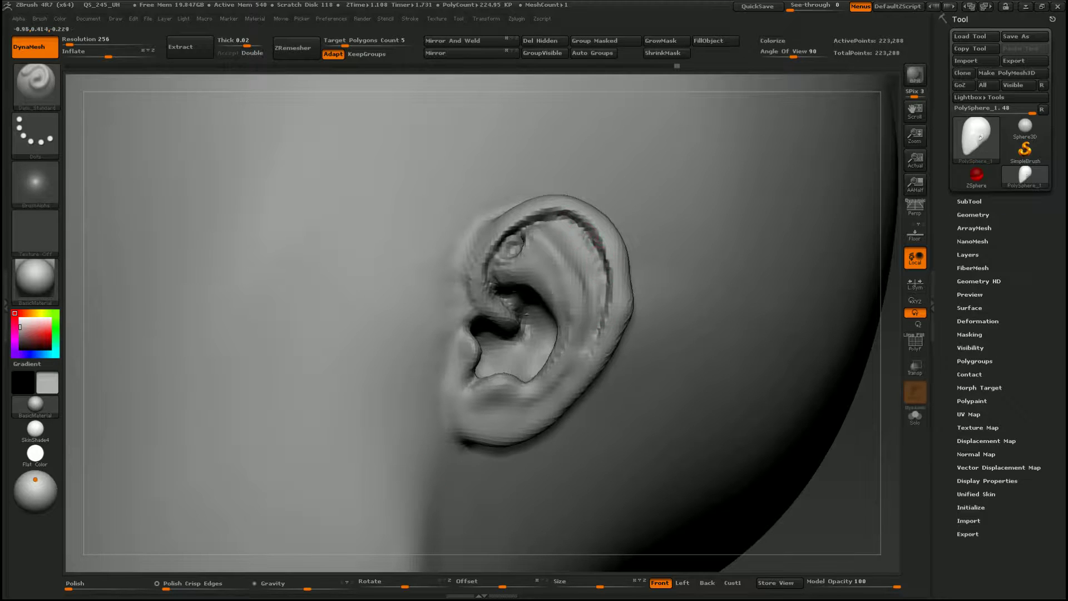
{"action": "left_click_drag", "start_coordinate": [534, 250], "coordinate": [501, 300]}
{"action": "mouse_move", "coordinate": [582, 220]}
{"action": "left_mouse_down"}
{"action": "mouse_move", "coordinate": [579, 238]}
{"action": "mouse_move", "coordinate": [668, 231]}
{"action": "mouse_move", "coordinate": [525, 289]}
{"action": "mouse_move", "coordinate": [575, 226]}
{"action": "mouse_move", "coordinate": [525, 229]}
{"action": "mouse_move", "coordinate": [643, 191]}
{"action": "left_mouse_up"}
Pull the ear's side profile into shape with the Move brush, rotating to inspect it.
{"action": "key", "text": "b"}
{"action": "key", "text": "m"}
{"action": "key", "text": "v"}
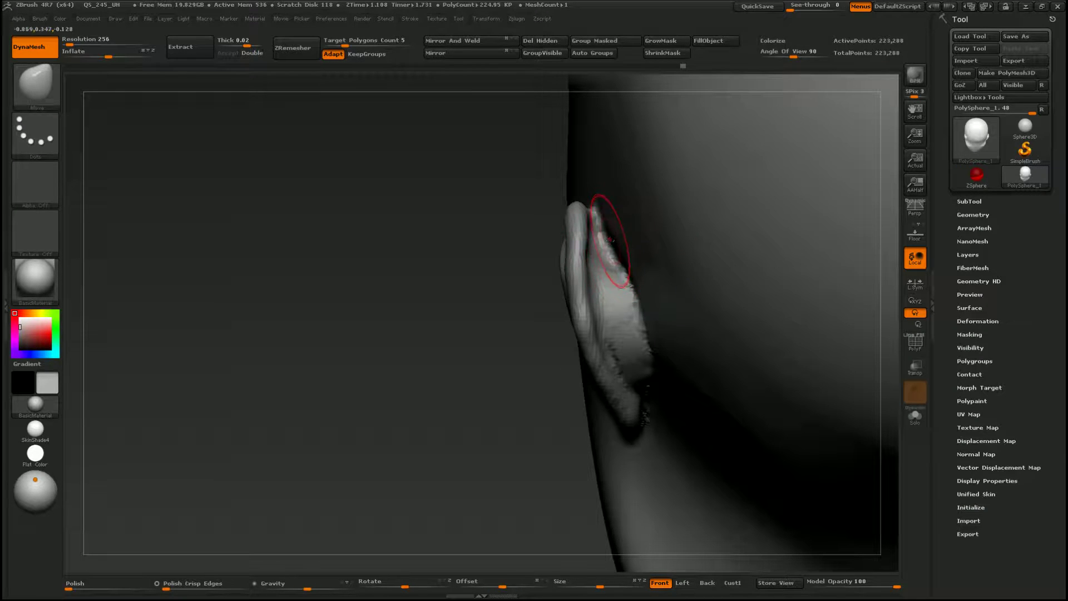
{"action": "key", "text": "space"}
{"action": "mouse_move", "coordinate": [544, 309]}
{"action": "left_mouse_down"}
{"action": "mouse_move", "coordinate": [568, 261]}
{"action": "mouse_move", "coordinate": [557, 252]}
{"action": "left_mouse_up"}
{"action": "left_click_drag", "start_coordinate": [580, 251], "coordinate": [707, 242]}
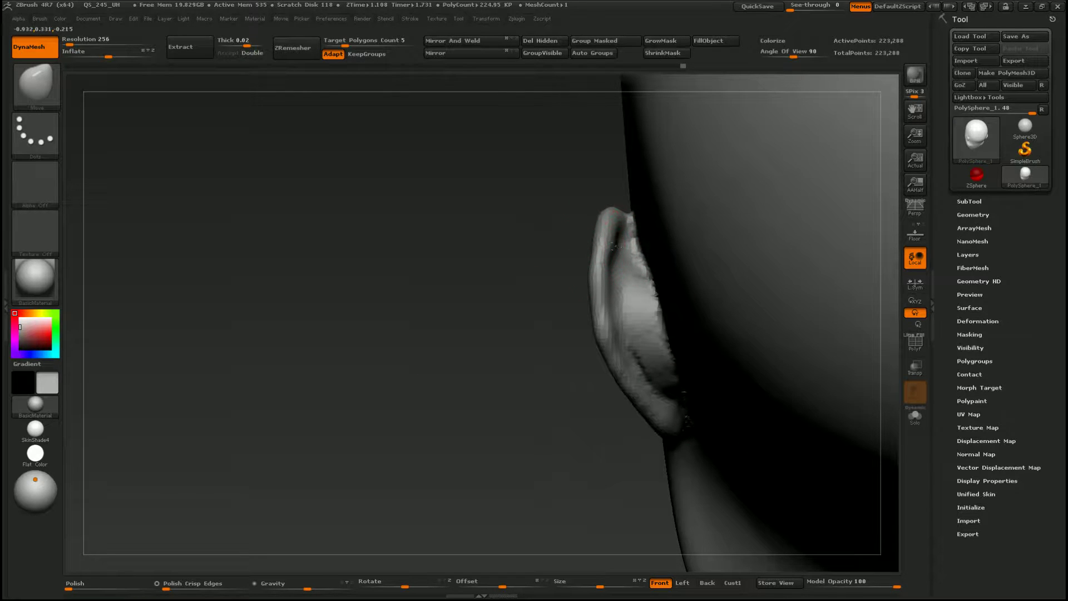
{"action": "mouse_move", "coordinate": [695, 290]}
{"action": "left_mouse_down"}
{"action": "mouse_move", "coordinate": [682, 258]}
{"action": "mouse_move", "coordinate": [606, 222]}
{"action": "mouse_move", "coordinate": [593, 224]}
{"action": "mouse_move", "coordinate": [571, 277]}
{"action": "left_mouse_up"}
{"action": "right_click_drag", "start_coordinate": [572, 277], "coordinate": [666, 411], "text": "ctrl"}
{"action": "left_click_drag", "start_coordinate": [666, 411], "coordinate": [626, 354]}
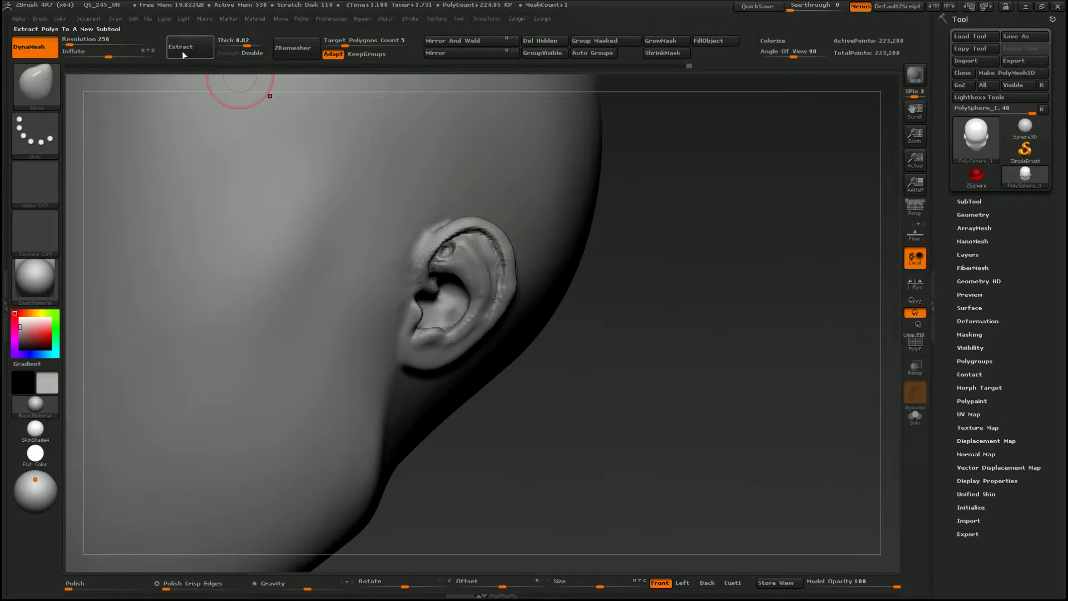
Run ZRemesher to reduce the head and ear from 223,288 to about 10,656 points.
{"action": "left_click", "coordinate": [303, 52]}
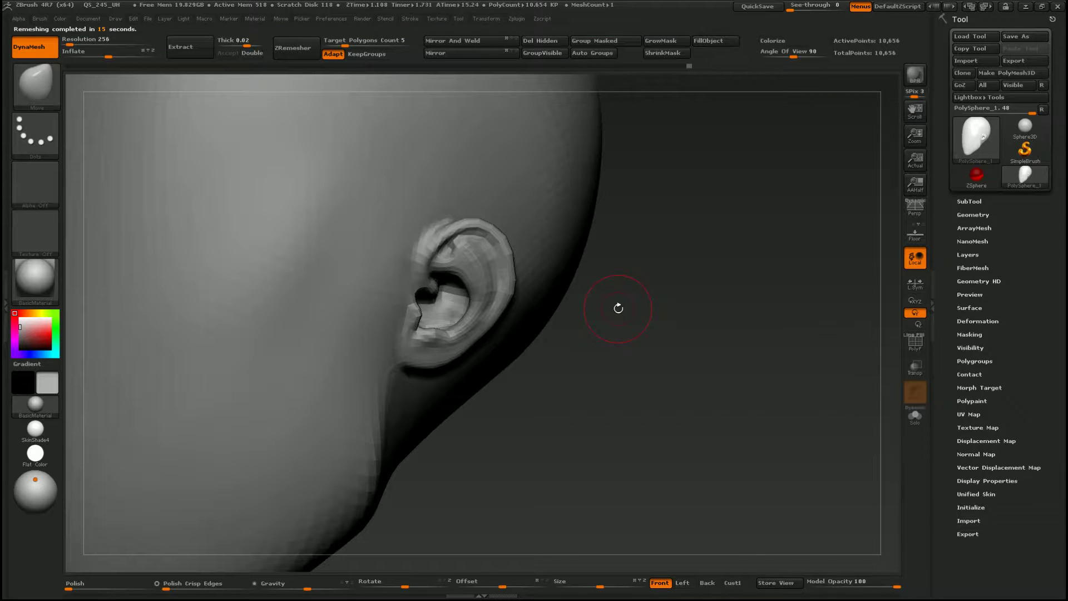
{"action": "mouse_move", "coordinate": [524, 289]}
{"action": "left_mouse_down"}
{"action": "mouse_move", "coordinate": [393, 310]}
{"action": "mouse_move", "coordinate": [410, 310]}
{"action": "mouse_move", "coordinate": [423, 334]}
{"action": "mouse_move", "coordinate": [502, 311]}
{"action": "mouse_move", "coordinate": [521, 361]}
{"action": "mouse_move", "coordinate": [525, 305]}
{"action": "mouse_move", "coordinate": [539, 333]}
{"action": "mouse_move", "coordinate": [557, 326]}
{"action": "mouse_move", "coordinate": [534, 341]}
{"action": "mouse_move", "coordinate": [568, 275]}
{"action": "mouse_move", "coordinate": [520, 330]}
{"action": "mouse_move", "coordinate": [549, 348]}
{"action": "mouse_move", "coordinate": [535, 301]}
{"action": "left_mouse_up"}
{"action": "left_click_drag", "start_coordinate": [514, 358], "coordinate": [522, 347]}
{"action": "left_click_drag", "start_coordinate": [540, 289], "coordinate": [616, 289]}
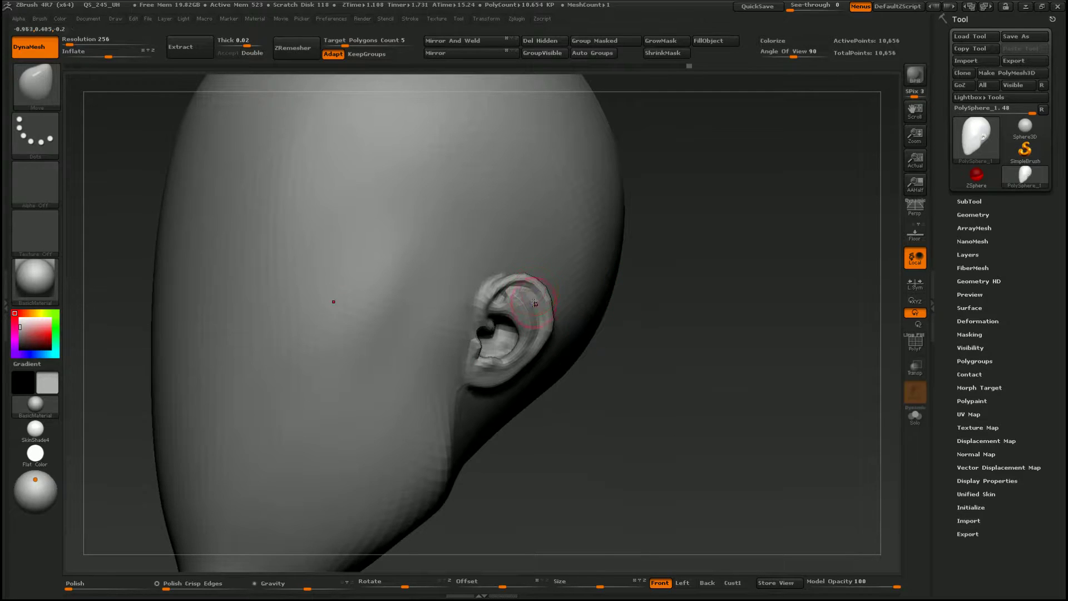
{"action": "mouse_move", "coordinate": [520, 299]}
{"action": "left_mouse_down", "text": "alt"}
{"action": "mouse_move", "coordinate": [572, 382]}
{"action": "mouse_move", "coordinate": [514, 248]}
{"action": "left_mouse_up", "text": "alt"}
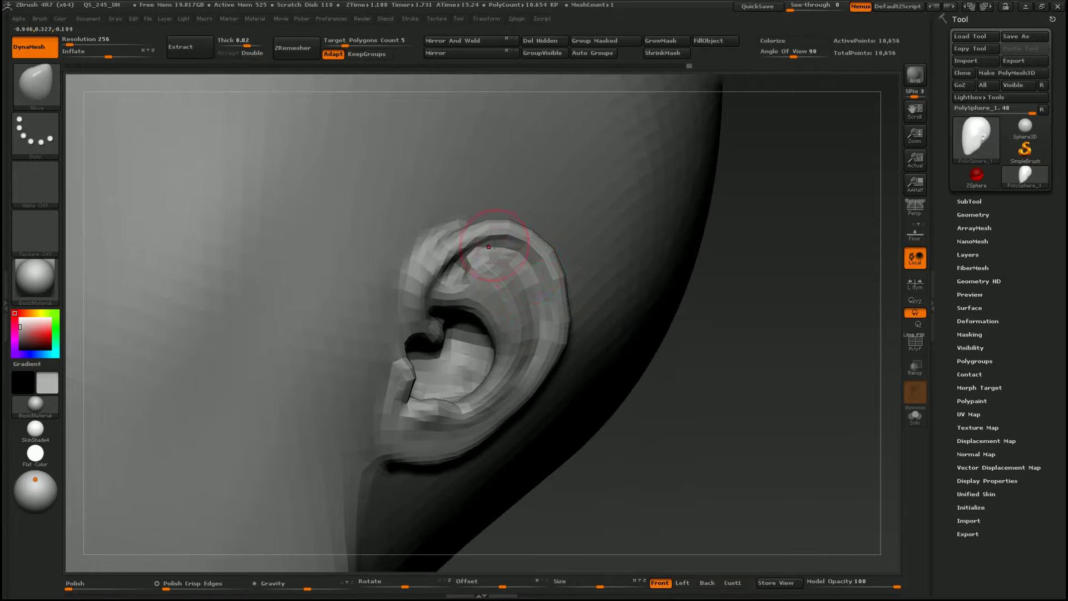
{"action": "left_click_drag", "start_coordinate": [501, 254], "coordinate": [510, 338]}
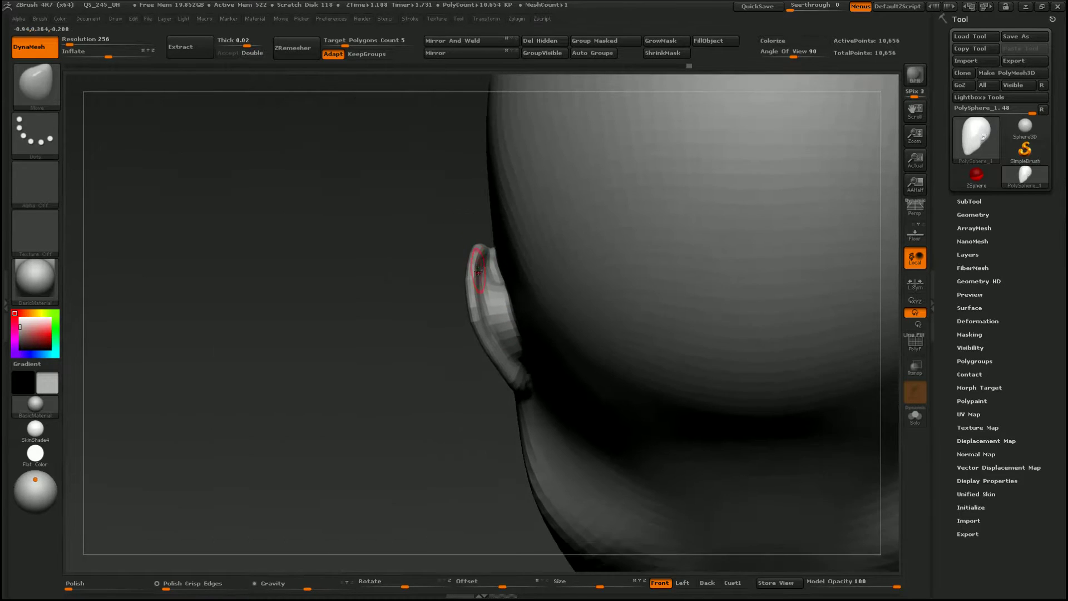
{"action": "mouse_move", "coordinate": [482, 314]}
{"action": "left_mouse_down"}
{"action": "mouse_move", "coordinate": [577, 293]}
{"action": "mouse_move", "coordinate": [534, 267]}
{"action": "mouse_move", "coordinate": [545, 288]}
{"action": "mouse_move", "coordinate": [455, 295]}
{"action": "mouse_move", "coordinate": [465, 310]}
{"action": "left_mouse_up"}
{"action": "key", "text": "b"}
{"action": "key", "text": "c"}
{"action": "key", "text": "b"}
{"action": "key", "text": "b"}
{"action": "key", "text": "c"}
{"action": "key", "text": "b"}
{"action": "mouse_move", "coordinate": [356, 204]}
{"action": "left_mouse_down"}
{"action": "mouse_move", "coordinate": [382, 246]}
{"action": "mouse_move", "coordinate": [340, 295]}
{"action": "left_mouse_up"}
{"action": "key", "text": "ctrl+z"}
{"action": "key", "text": "ctrl+z"}
{"action": "left_click_drag", "start_coordinate": [524, 227], "coordinate": [470, 226]}
{"action": "left_click", "coordinate": [474, 226], "text": "ctrl"}
{"action": "left_click", "coordinate": [806, 365], "text": "ctrl"}
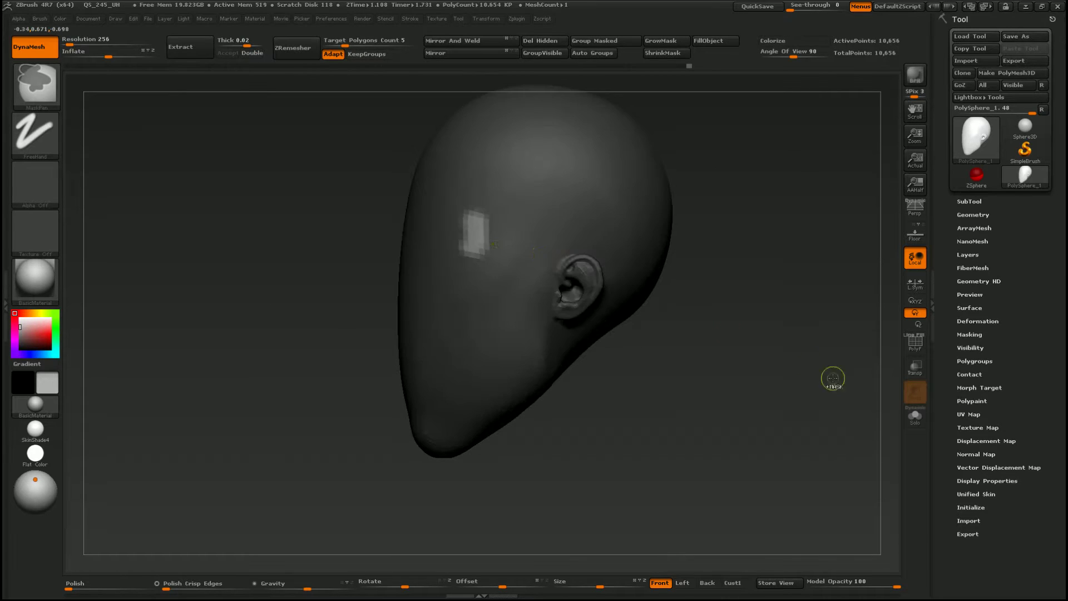
{"action": "left_click_drag", "start_coordinate": [485, 239], "coordinate": [492, 225]}
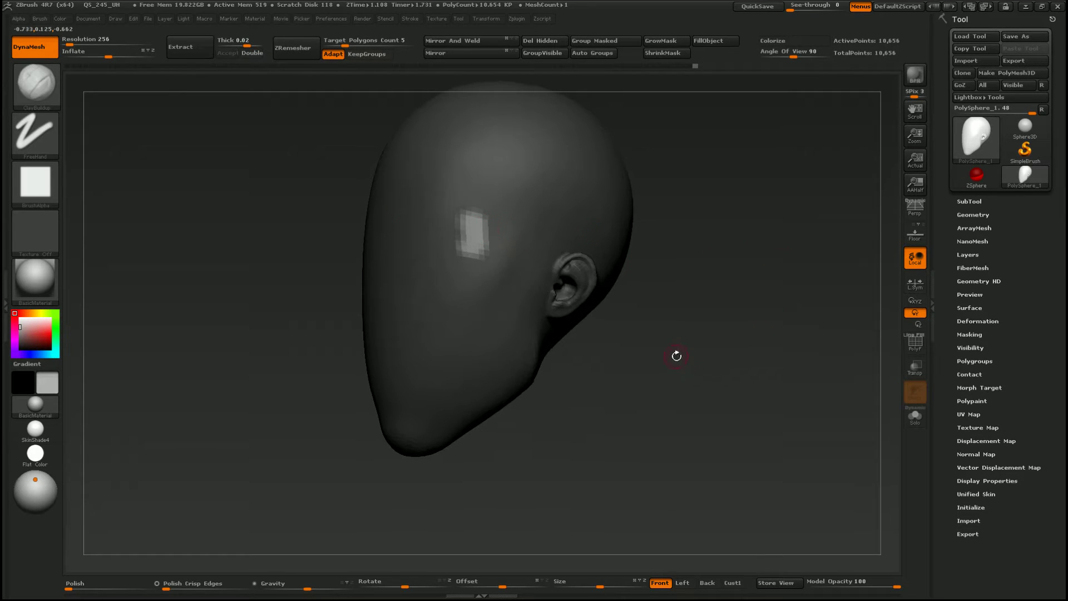
{"action": "left_click_drag", "start_coordinate": [677, 356], "coordinate": [651, 358]}
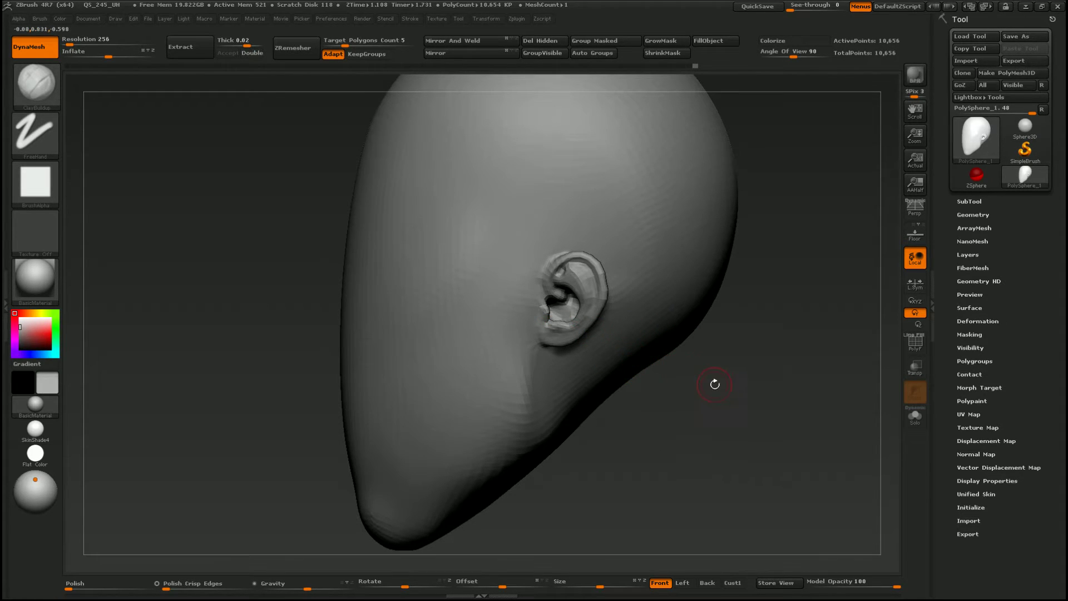
{"action": "mouse_move", "coordinate": [717, 385]}
{"action": "left_mouse_down"}
{"action": "mouse_move", "coordinate": [618, 422]}
{"action": "mouse_move", "coordinate": [579, 416]}
{"action": "left_mouse_up"}
{"action": "mouse_move", "coordinate": [430, 365]}
{"action": "left_mouse_down"}
{"action": "mouse_move", "coordinate": [484, 381]}
{"action": "mouse_move", "coordinate": [455, 336]}
{"action": "mouse_move", "coordinate": [539, 334]}
{"action": "mouse_move", "coordinate": [558, 311]}
{"action": "mouse_move", "coordinate": [655, 365]}
{"action": "mouse_move", "coordinate": [686, 330]}
{"action": "mouse_move", "coordinate": [666, 329]}
{"action": "mouse_move", "coordinate": [672, 307]}
{"action": "left_mouse_up"}
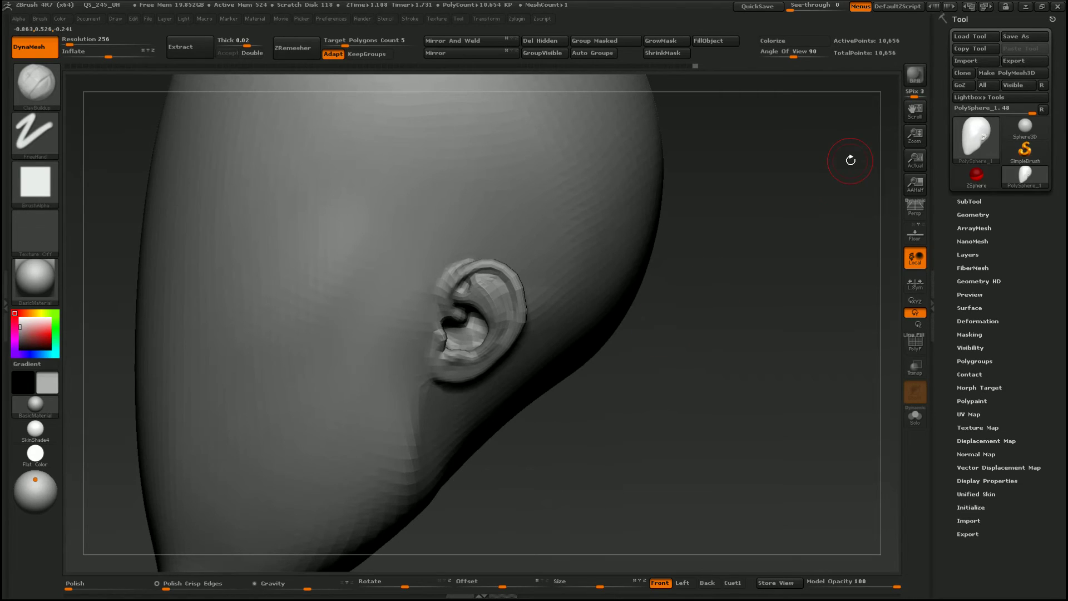